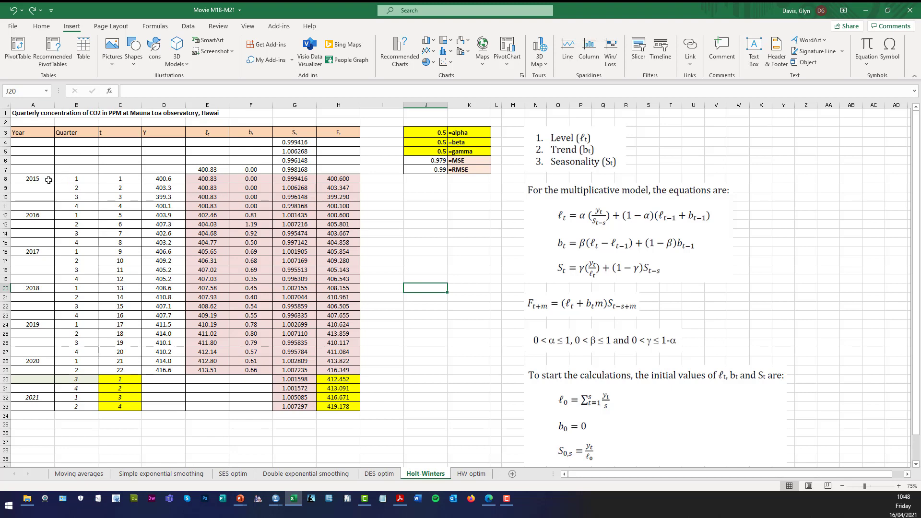
Review the quarterly CO2 data from 2015 to 2020 Q2 in A8:D29.
{"action": "left_click", "coordinate": [49, 179]}
{"action": "left_click", "coordinate": [175, 369], "text": "shift"}
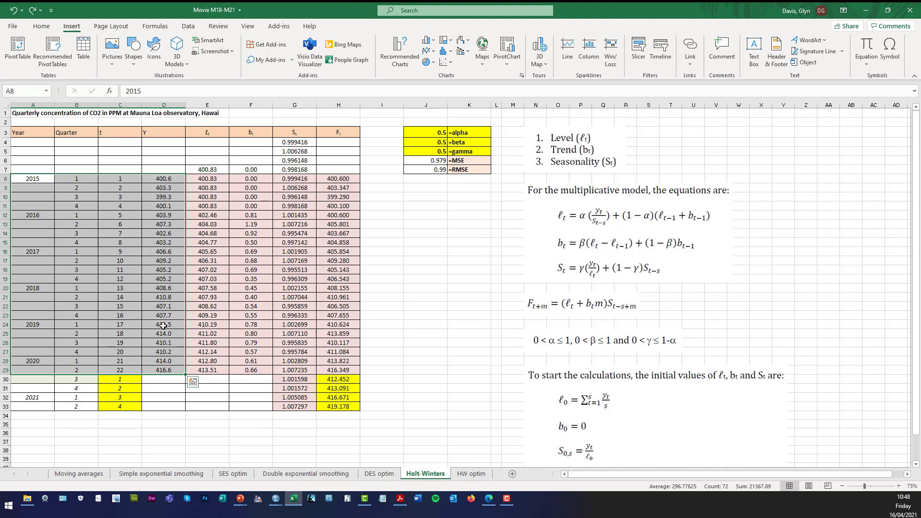
{"action": "left_click", "coordinate": [417, 355]}
Plot the Y values in D8:D33 as a basic 2-D line chart, enlarged and placed over the model equations.
{"action": "left_click", "coordinate": [162, 179]}
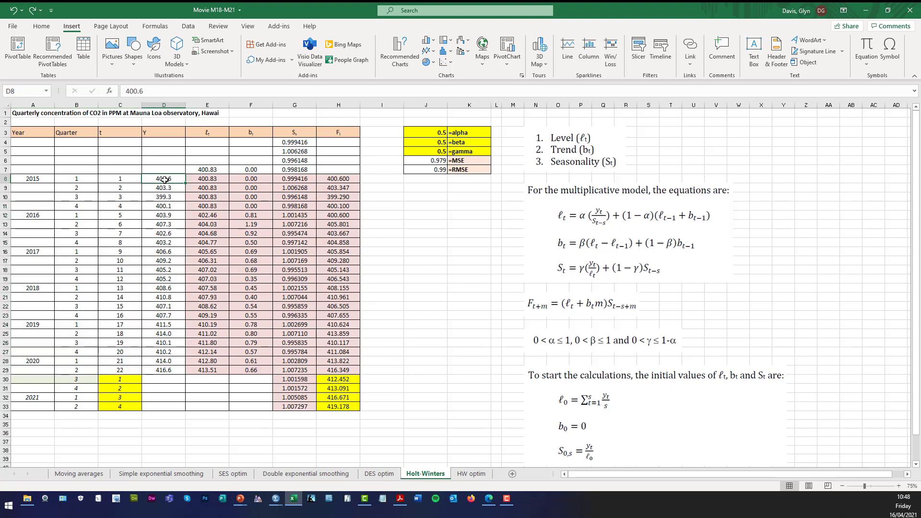
{"action": "left_click", "coordinate": [165, 408], "text": "shift"}
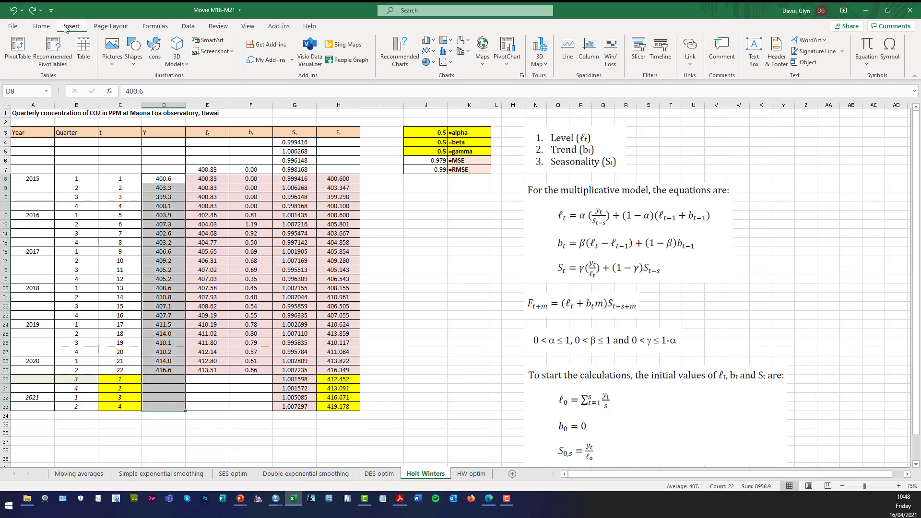
{"action": "left_click", "coordinate": [426, 51]}
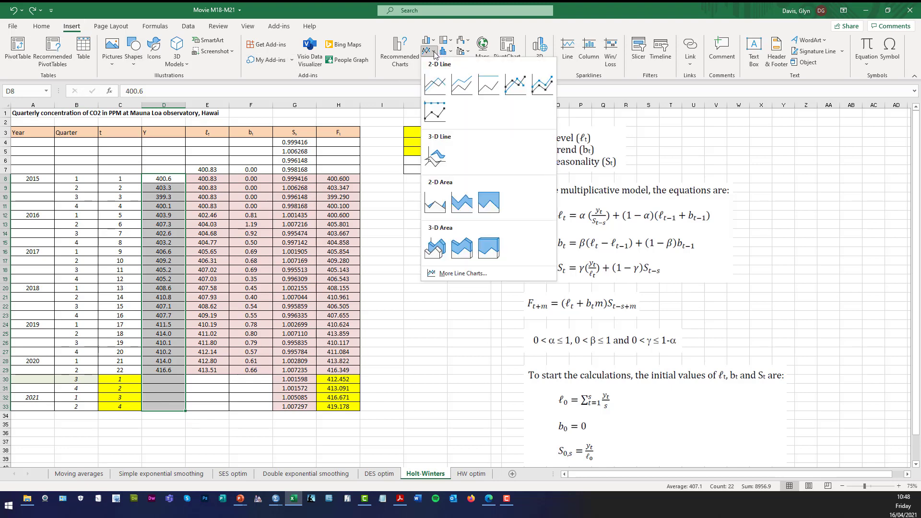
{"action": "left_click", "coordinate": [432, 83]}
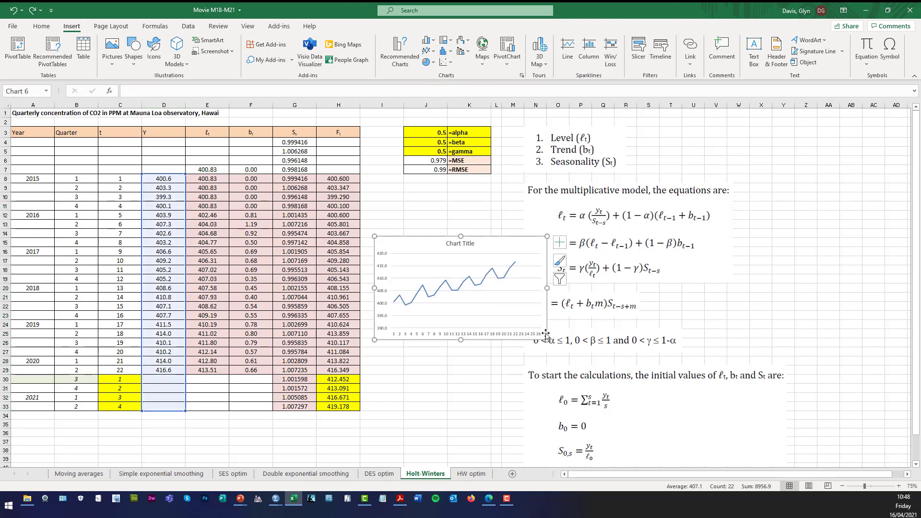
{"action": "left_click_drag", "start_coordinate": [546, 339], "coordinate": [706, 419]}
{"action": "left_click_drag", "start_coordinate": [553, 238], "coordinate": [639, 185]}
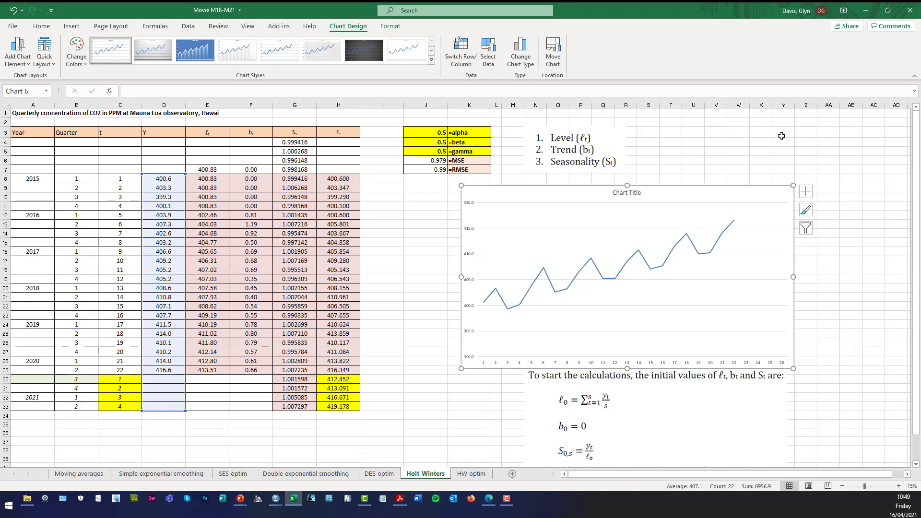
Undo the insertion of the line chart.
{"action": "key", "text": "ctrl+z"}
{"action": "left_click", "coordinate": [862, 231]}
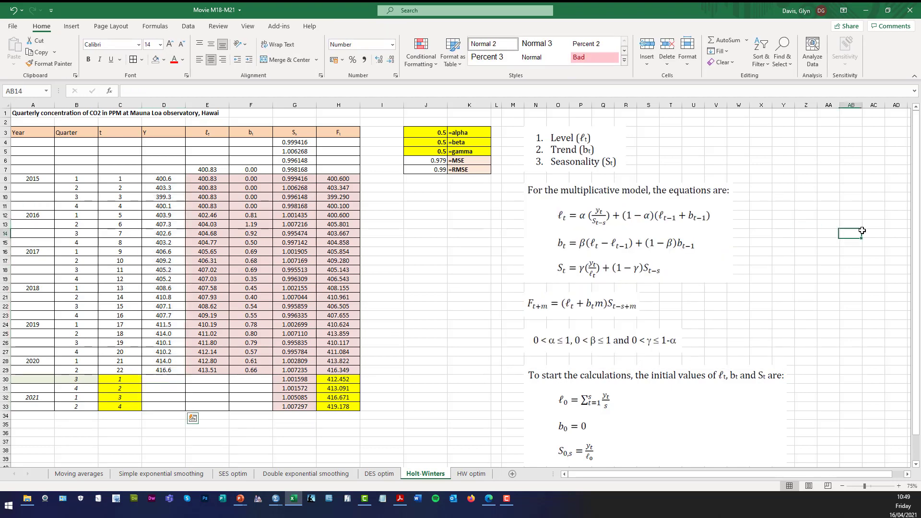
{"action": "left_click", "coordinate": [397, 289]}
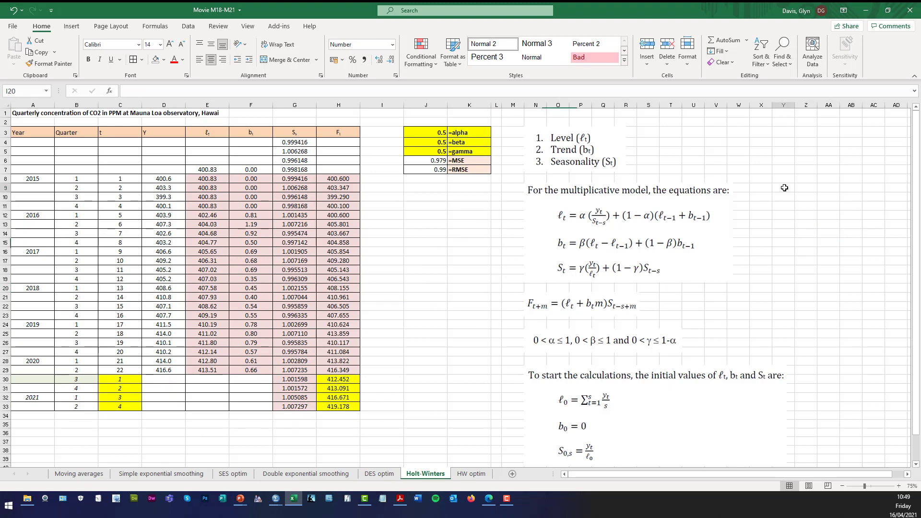
Read the multiplicative model equations for level, trend, seasonality and forecast.
{"action": "left_click", "coordinate": [762, 214]}
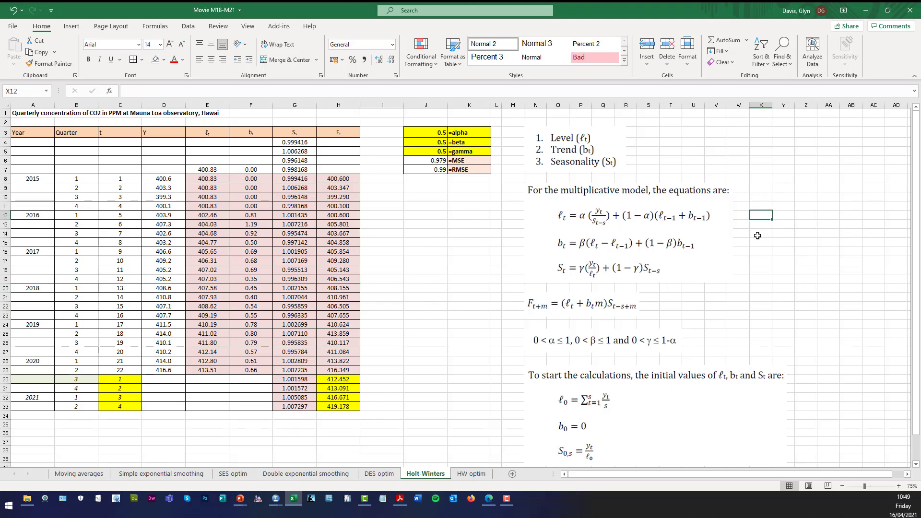
{"action": "left_click", "coordinate": [759, 242]}
{"action": "left_click", "coordinate": [760, 270]}
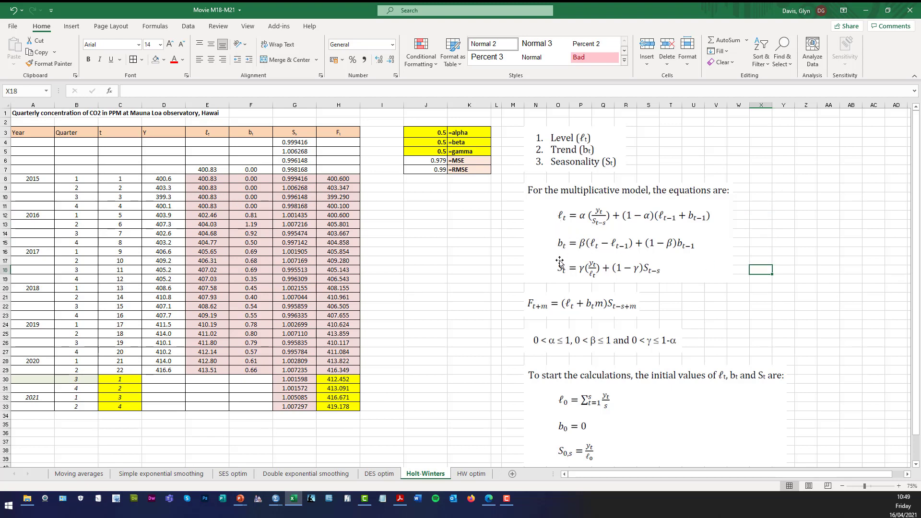
{"action": "left_click", "coordinate": [735, 308]}
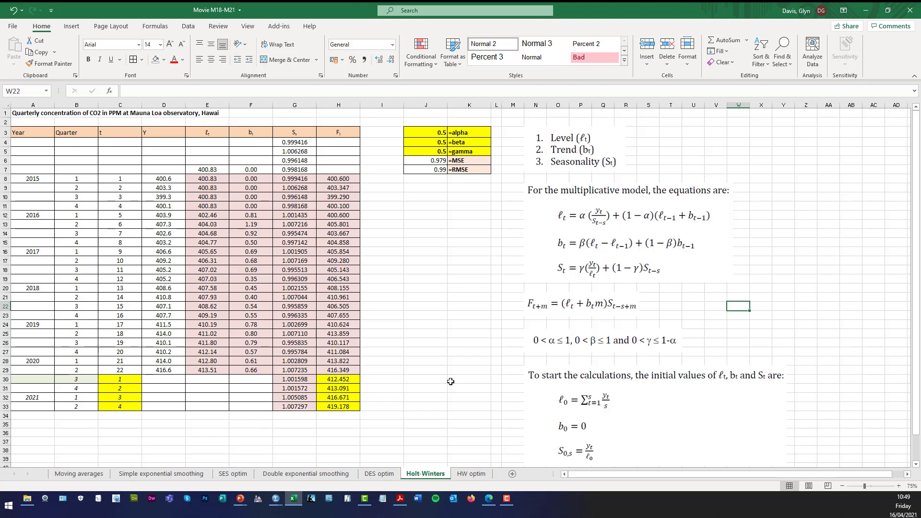
Review the forecast rows for 2020 Q3 to 2021 Q2 in A30:H33.
{"action": "left_click", "coordinate": [307, 374]}
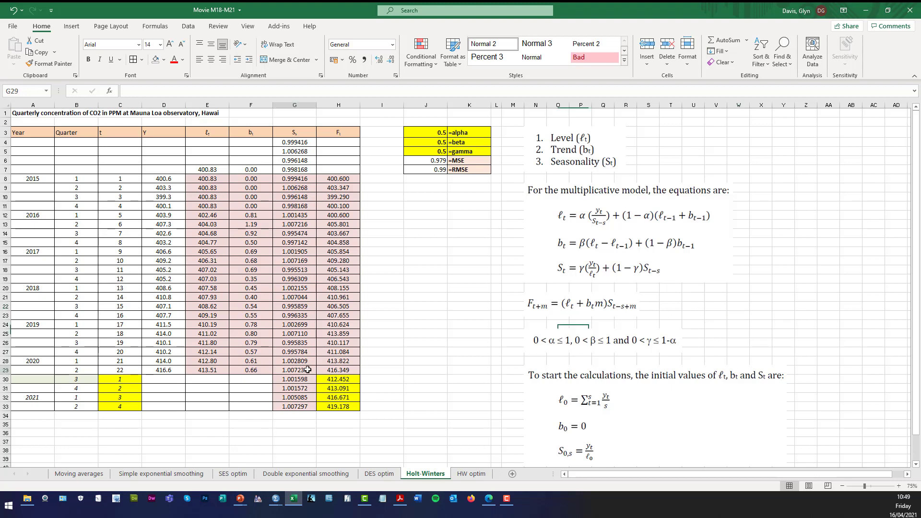
{"action": "left_click_drag", "start_coordinate": [309, 381], "coordinate": [339, 406]}
{"action": "left_click", "coordinate": [49, 383]}
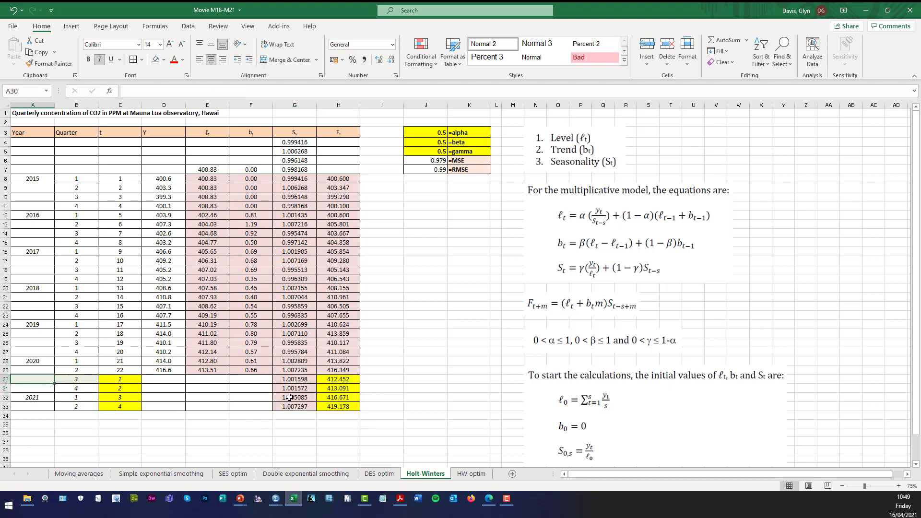
{"action": "left_click", "coordinate": [338, 405], "text": "shift"}
{"action": "left_click", "coordinate": [411, 346]}
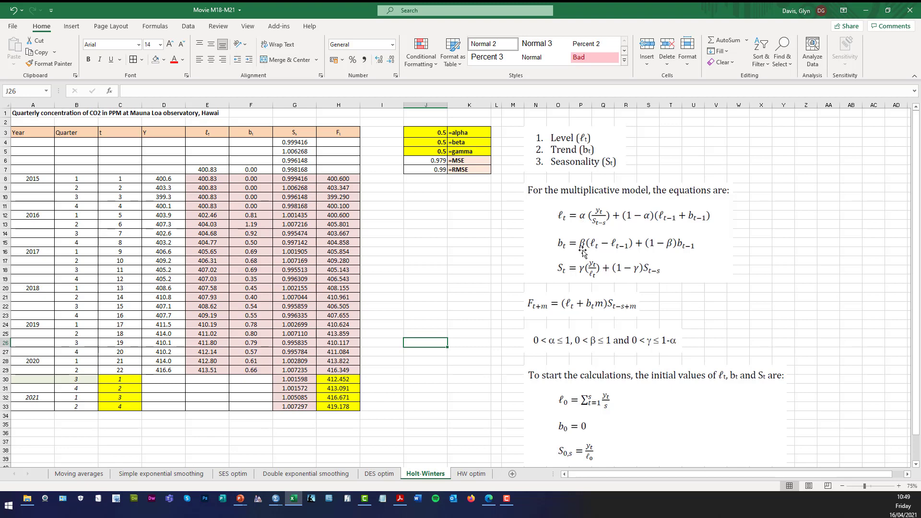
Read the smoothing terms in the equations and the permitted ranges of alpha, beta and gamma.
{"action": "left_click", "coordinate": [804, 269]}
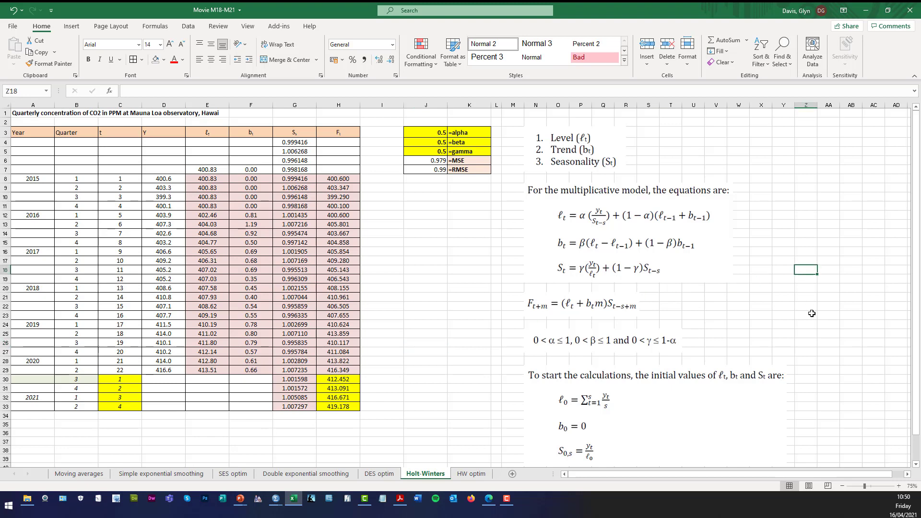
{"action": "left_click", "coordinate": [808, 342]}
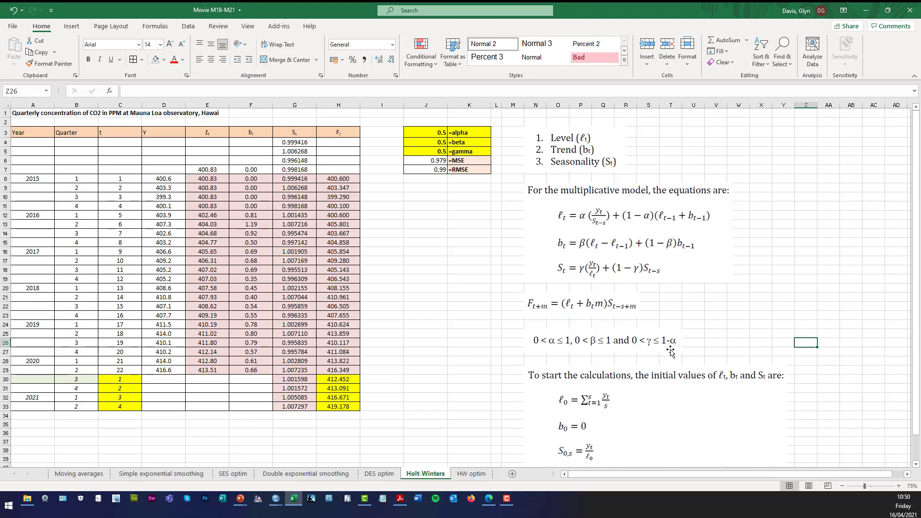
{"action": "left_click", "coordinate": [759, 340]}
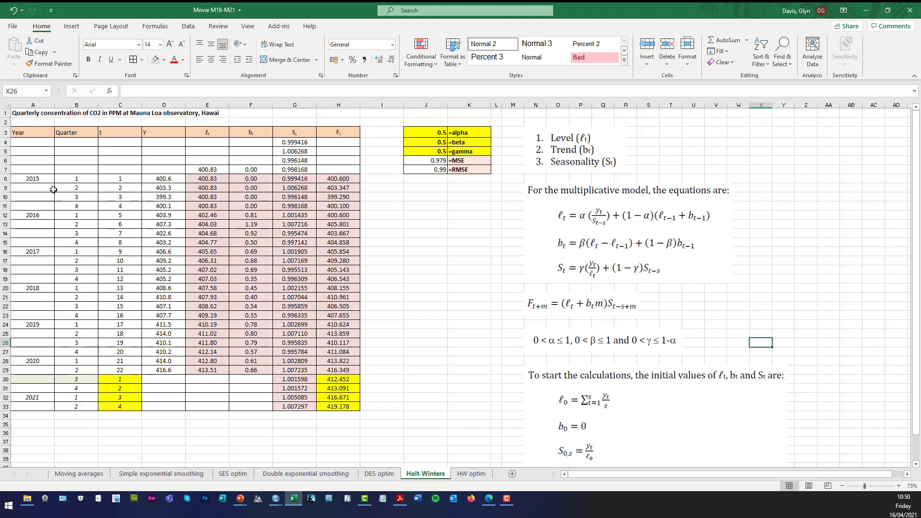
Inspect the initial level formula in E7 against the 2015 values in D8:D11, and the initial trend in F7.
{"action": "left_click", "coordinate": [165, 370], "text": "shift"}
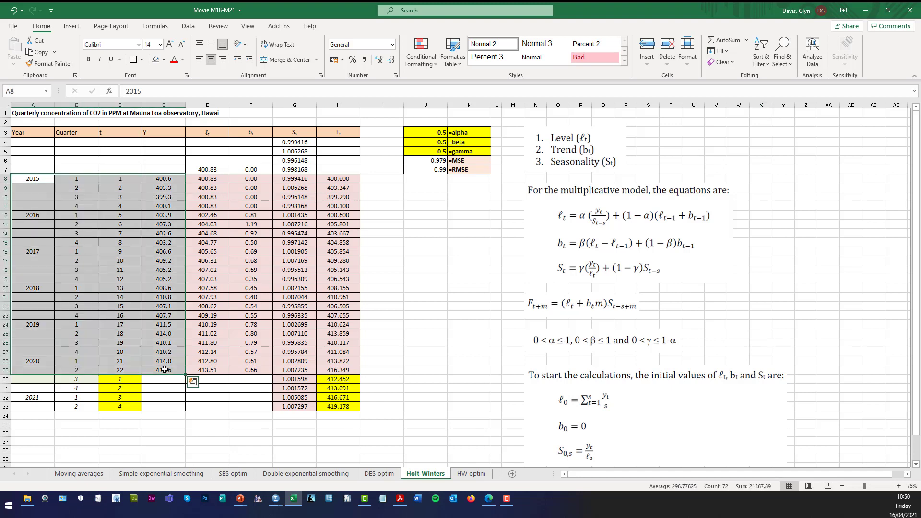
{"action": "left_click", "coordinate": [214, 179]}
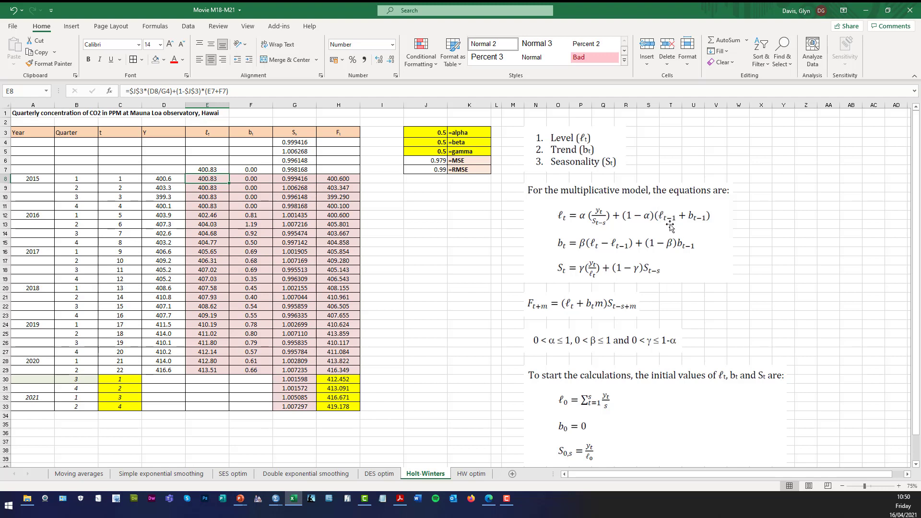
{"action": "left_click", "coordinate": [214, 169]}
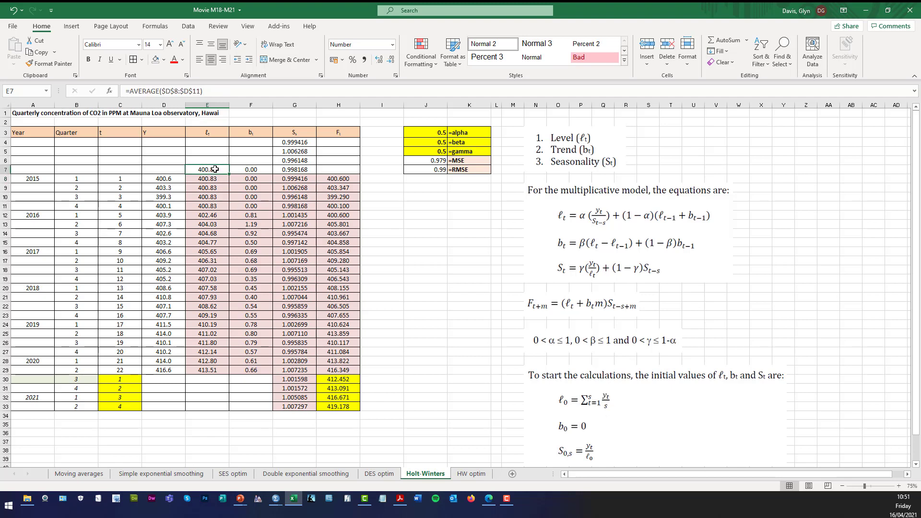
{"action": "left_click", "coordinate": [176, 179]}
{"action": "left_click", "coordinate": [176, 206], "text": "shift"}
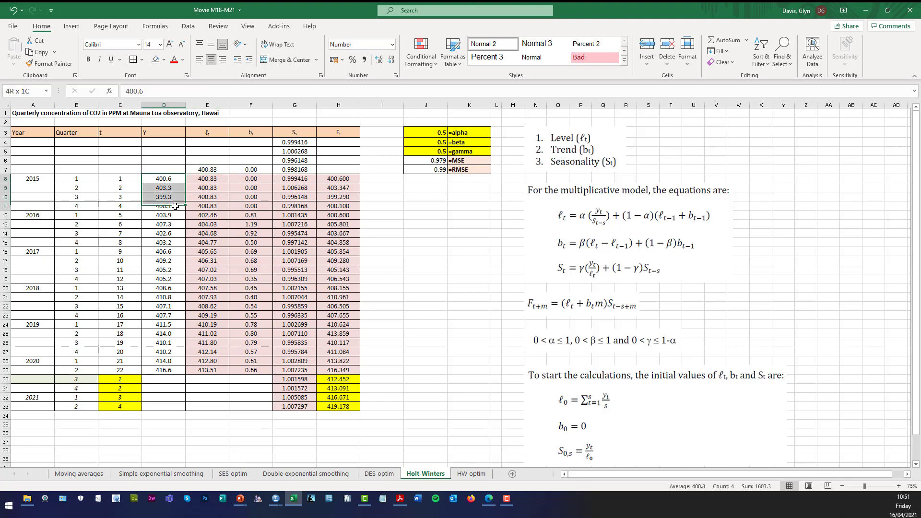
{"action": "left_click", "coordinate": [203, 169]}
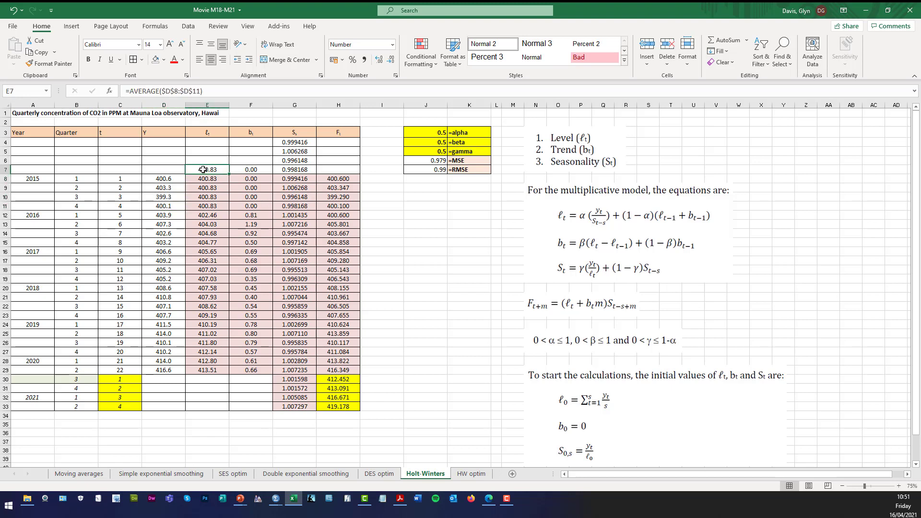
{"action": "left_click", "coordinate": [245, 170]}
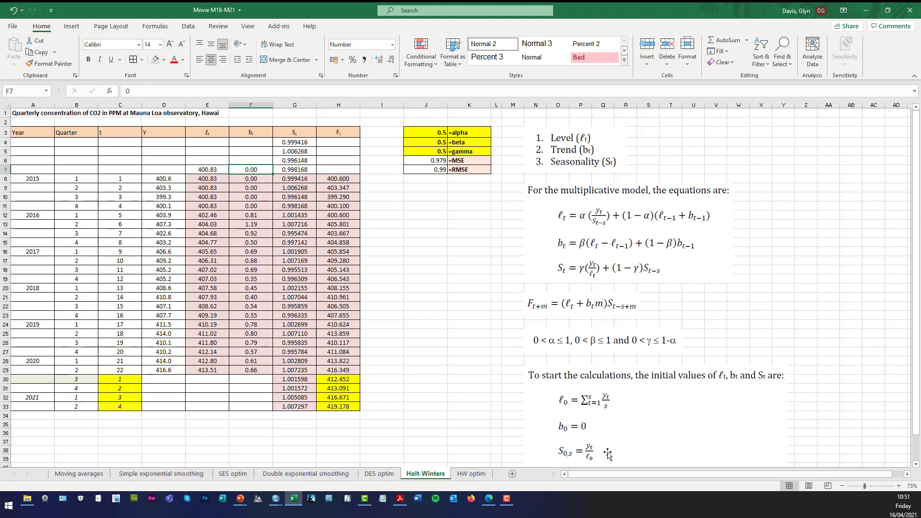
Inspect the four initial seasonal index formulas in G4:G7 and the 2015 values in D8:D11 that they use.
{"action": "left_click", "coordinate": [303, 143]}
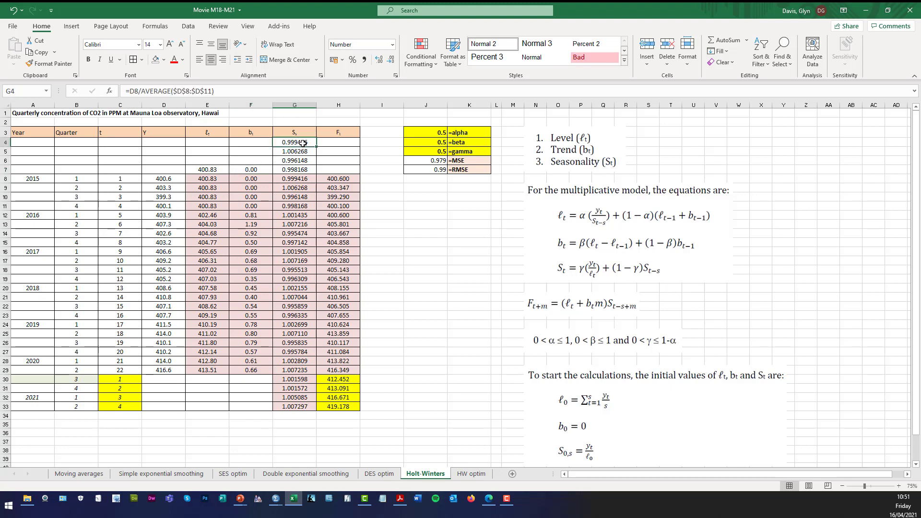
{"action": "left_click", "coordinate": [172, 178]}
{"action": "left_click", "coordinate": [173, 205], "text": "shift"}
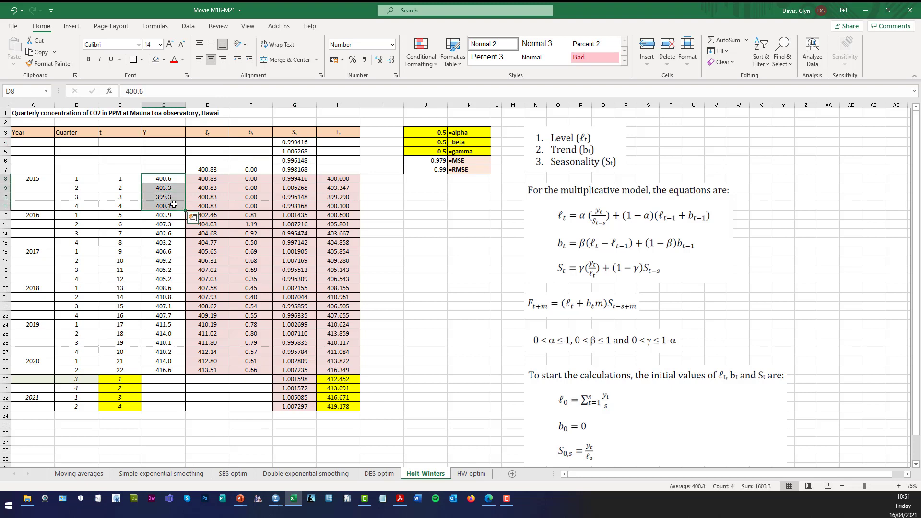
{"action": "left_click", "coordinate": [283, 153]}
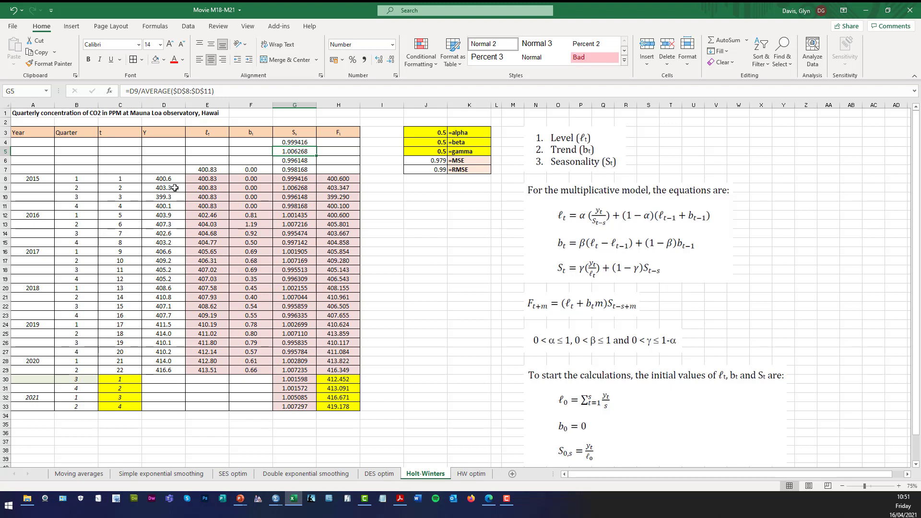
{"action": "left_click_drag", "start_coordinate": [172, 179], "coordinate": [172, 207]}
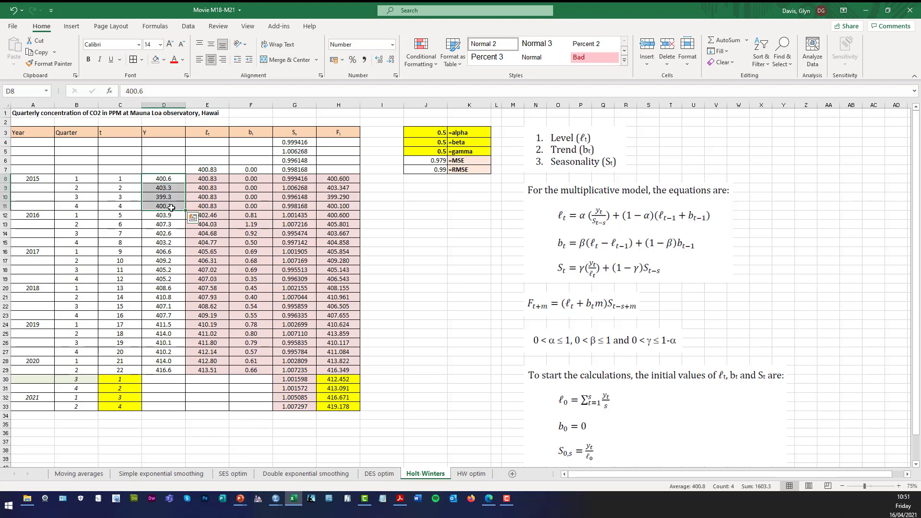
{"action": "left_click", "coordinate": [290, 160]}
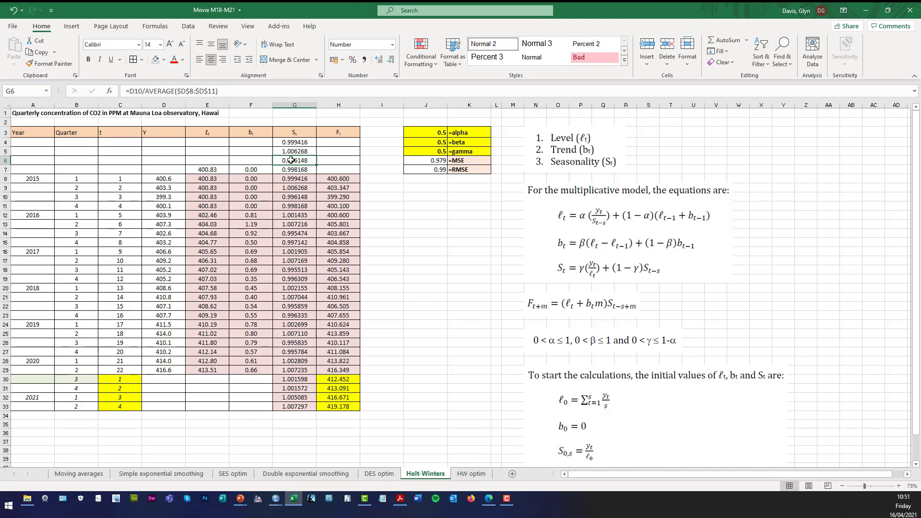
{"action": "left_click", "coordinate": [291, 168]}
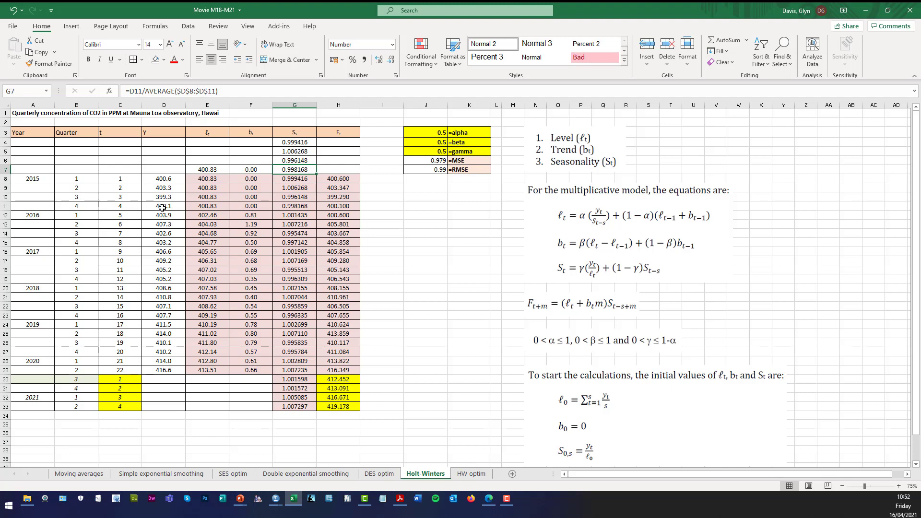
{"action": "left_click_drag", "start_coordinate": [305, 143], "coordinate": [296, 168]}
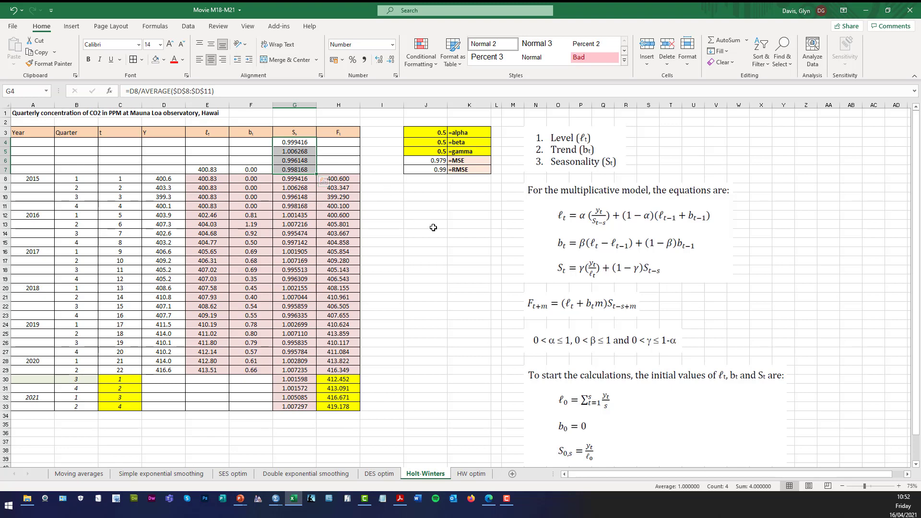
{"action": "left_click", "coordinate": [430, 228]}
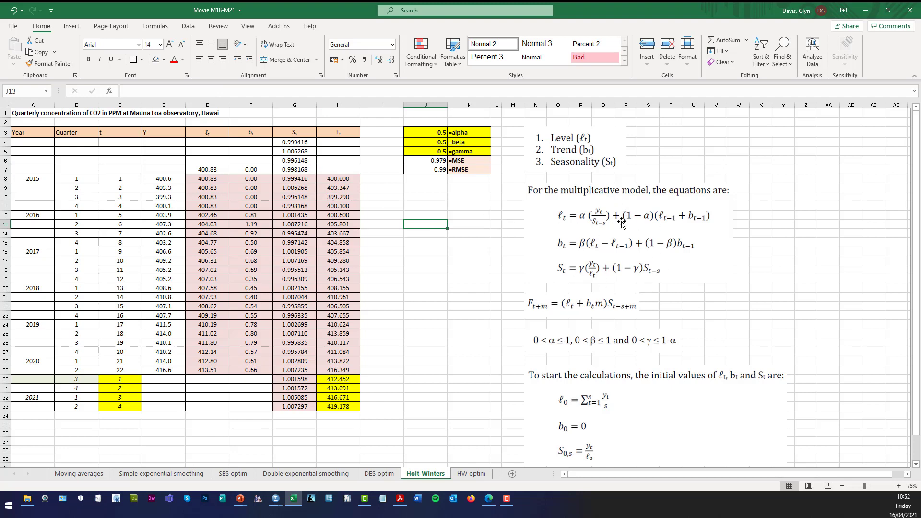
Inspect the first-period level, trend, seasonality and forecast formulas in E8:H8 against the model equations.
{"action": "left_click", "coordinate": [223, 180]}
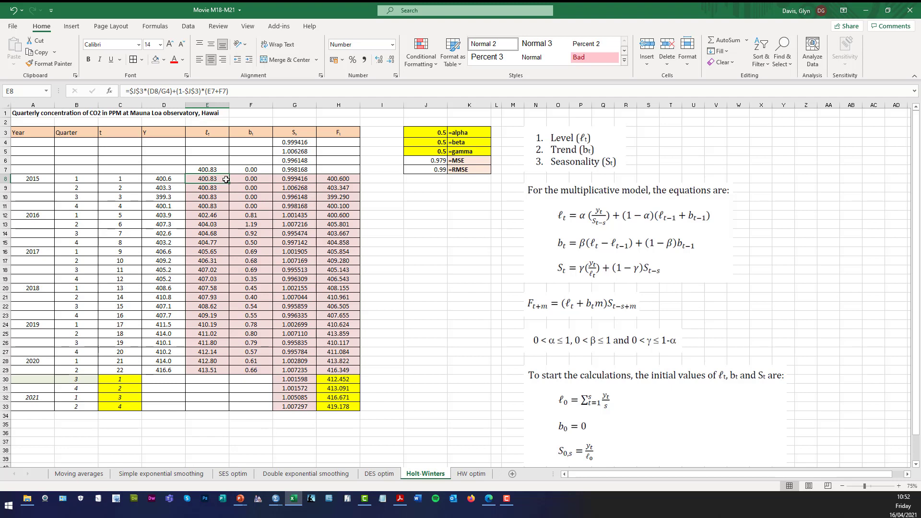
{"action": "left_click", "coordinate": [244, 179]}
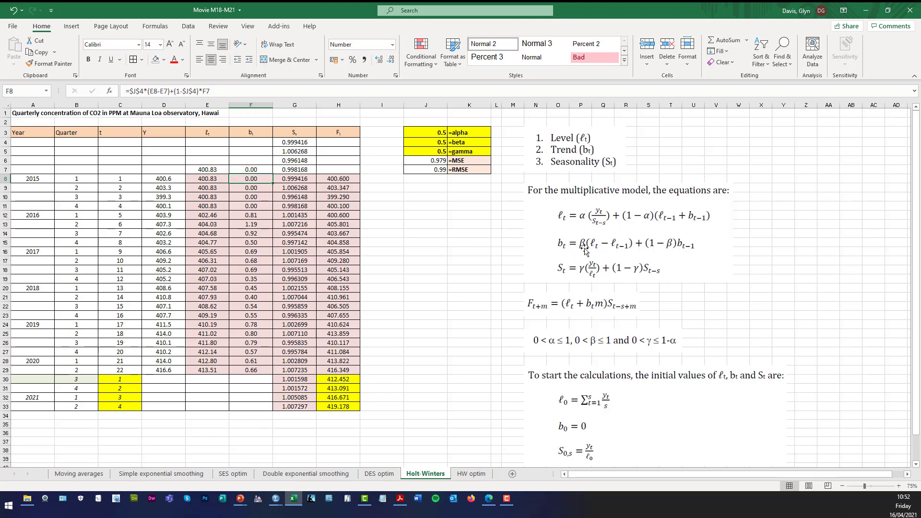
{"action": "left_click", "coordinate": [303, 179]}
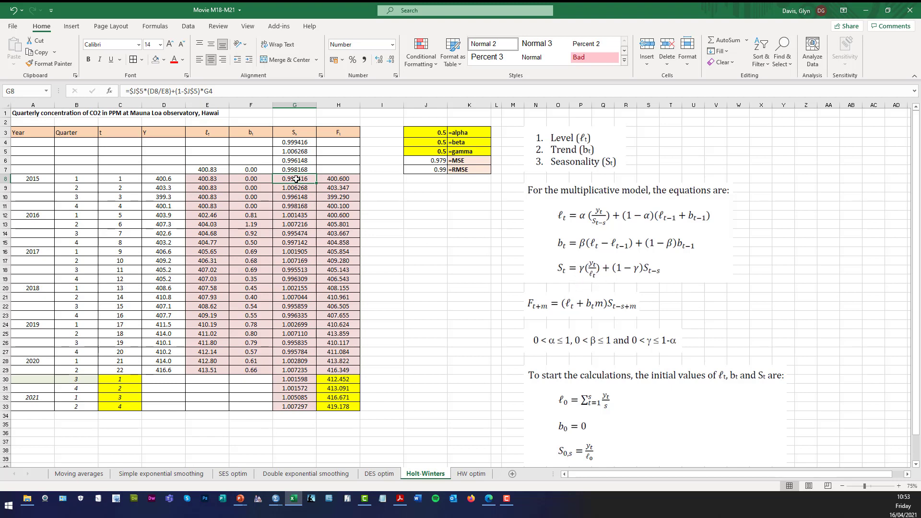
{"action": "left_click", "coordinate": [341, 180]}
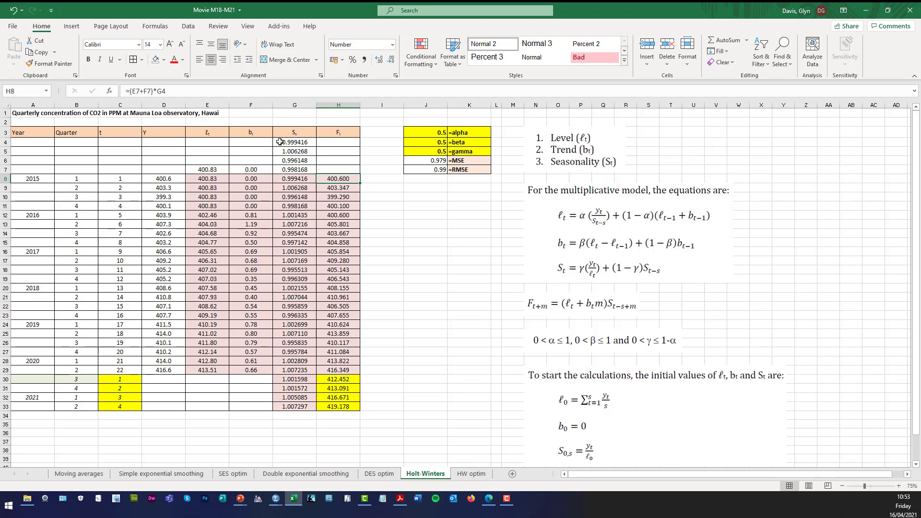
Inspect the second-period level, trend, seasonality and forecast formulas in E9:H9 in relation to the first-period formulas.
{"action": "left_click", "coordinate": [214, 179]}
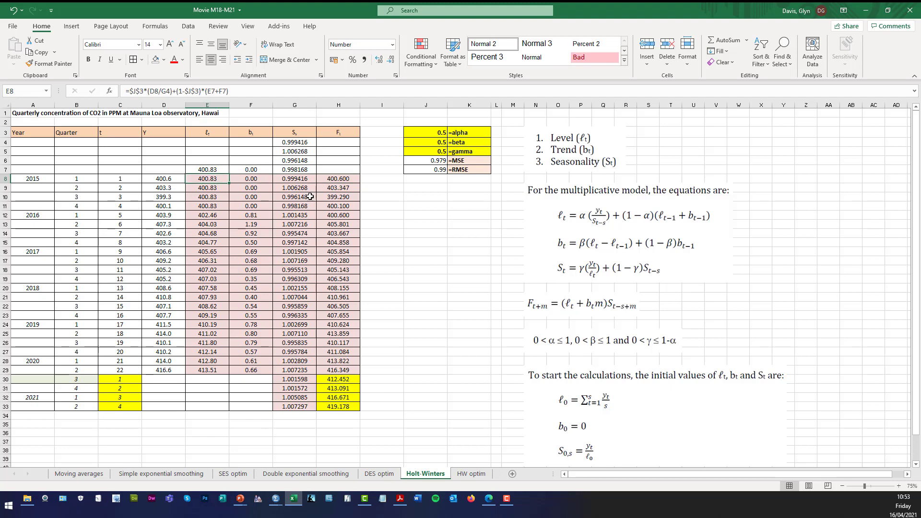
{"action": "left_click", "coordinate": [217, 187]}
{"action": "left_click", "coordinate": [245, 188]}
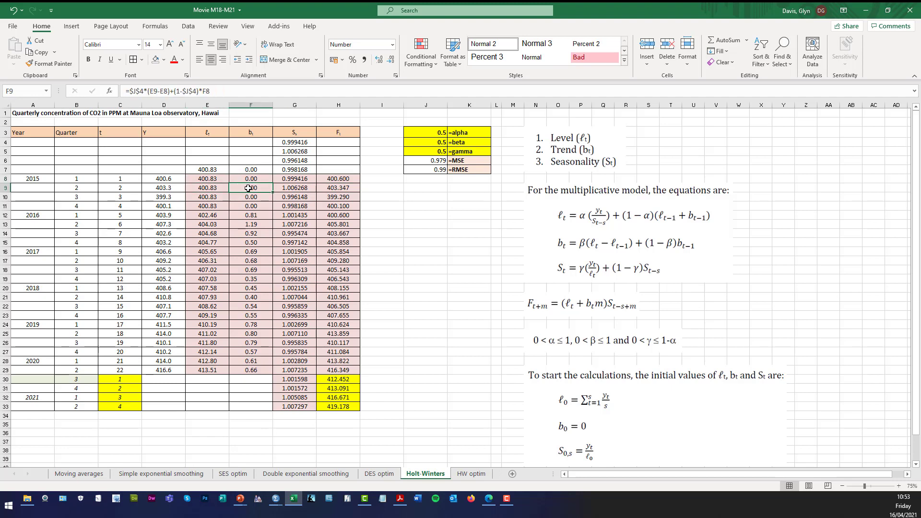
{"action": "left_click", "coordinate": [283, 189]}
{"action": "left_click", "coordinate": [325, 191]}
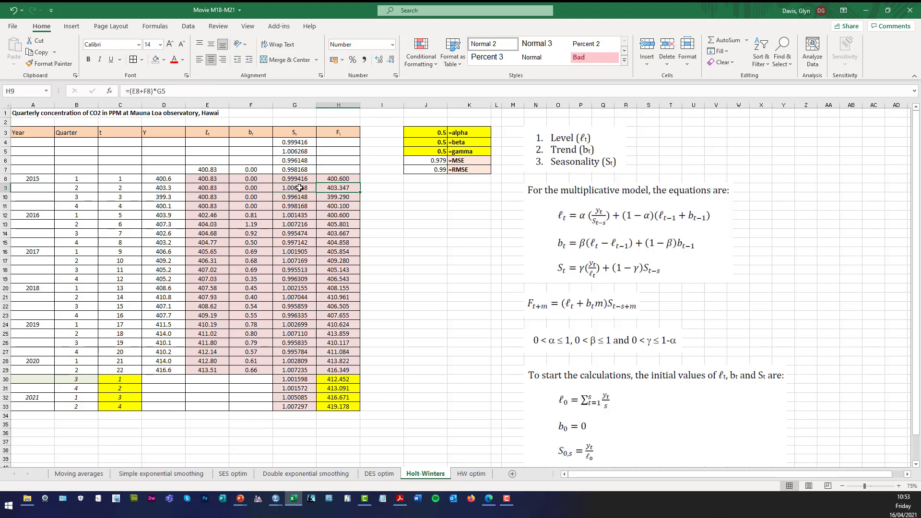
Fill the level, trend, seasonality and forecast formulas in E8:H8 down to row 29.
{"action": "left_click", "coordinate": [217, 180]}
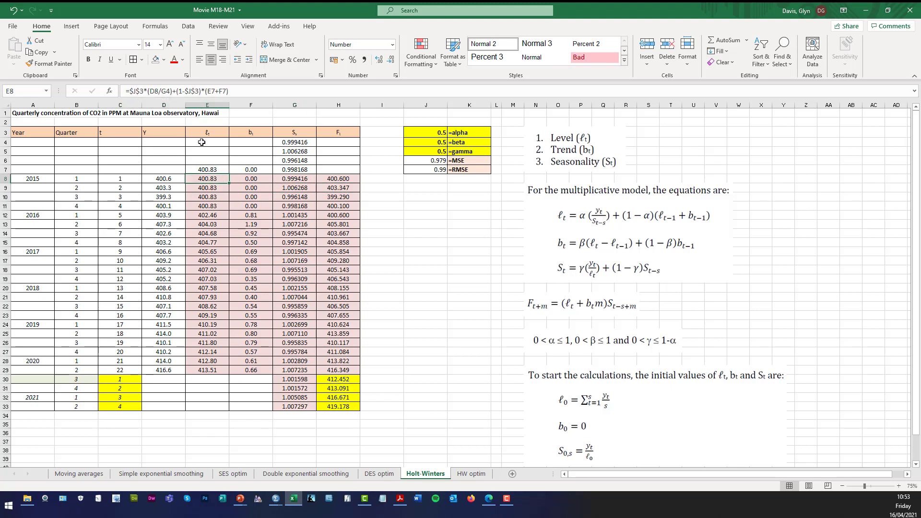
{"action": "left_click", "coordinate": [255, 181]}
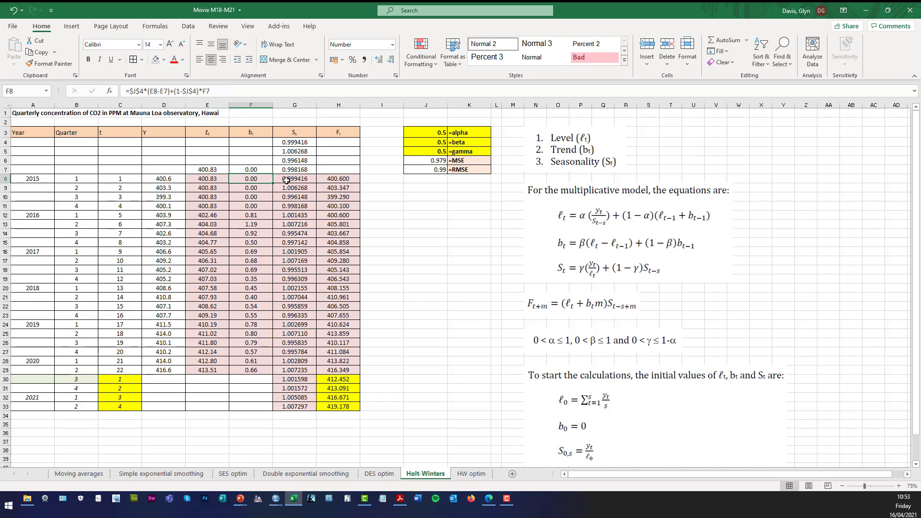
{"action": "left_click", "coordinate": [288, 181]}
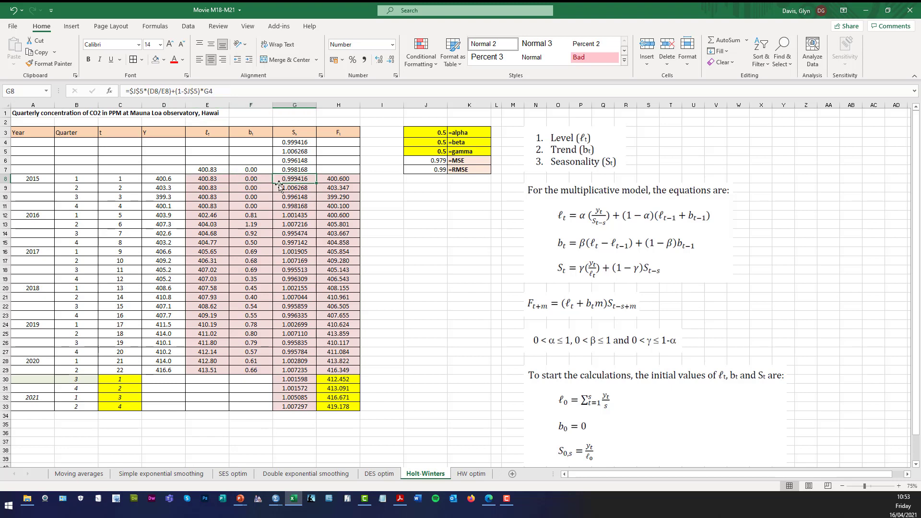
{"action": "left_click_drag", "start_coordinate": [217, 178], "coordinate": [355, 373]}
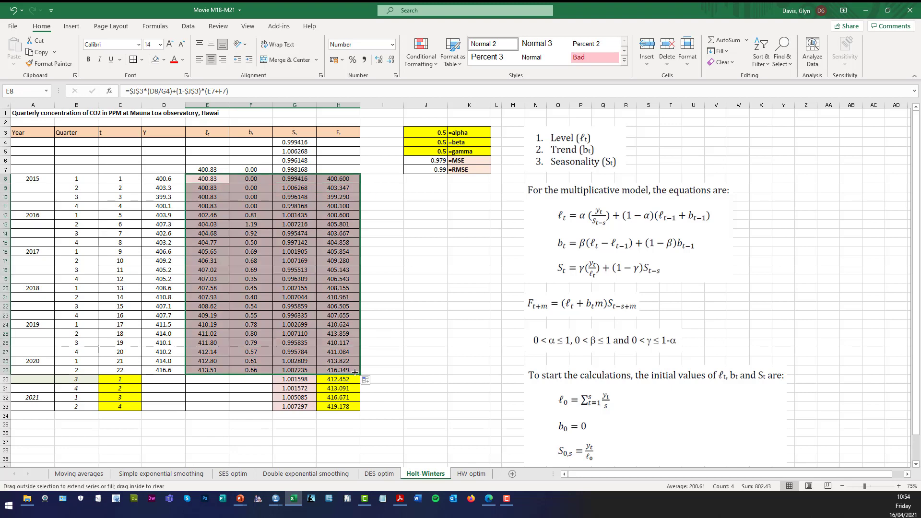
{"action": "left_click", "coordinate": [426, 378]}
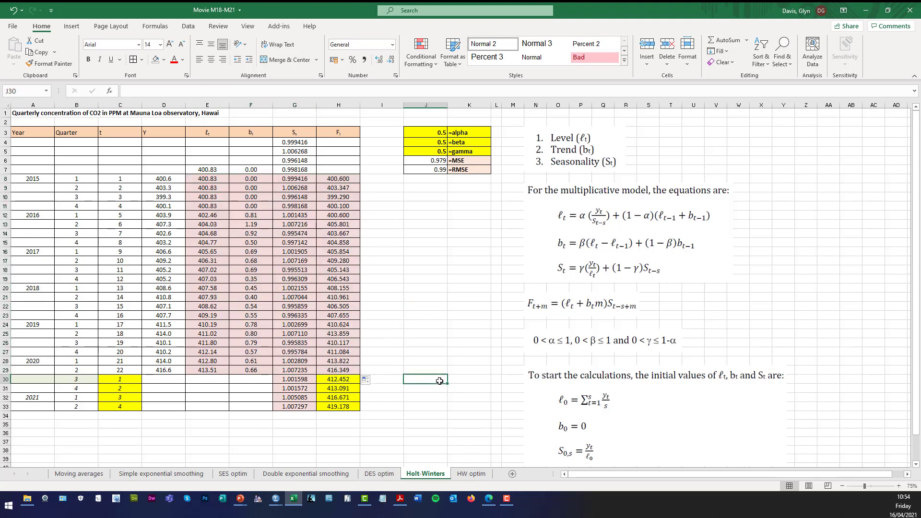
Compare the forecasts in H8 and H9 with the observed values for the first two quarters of 2015.
{"action": "left_click", "coordinate": [345, 178]}
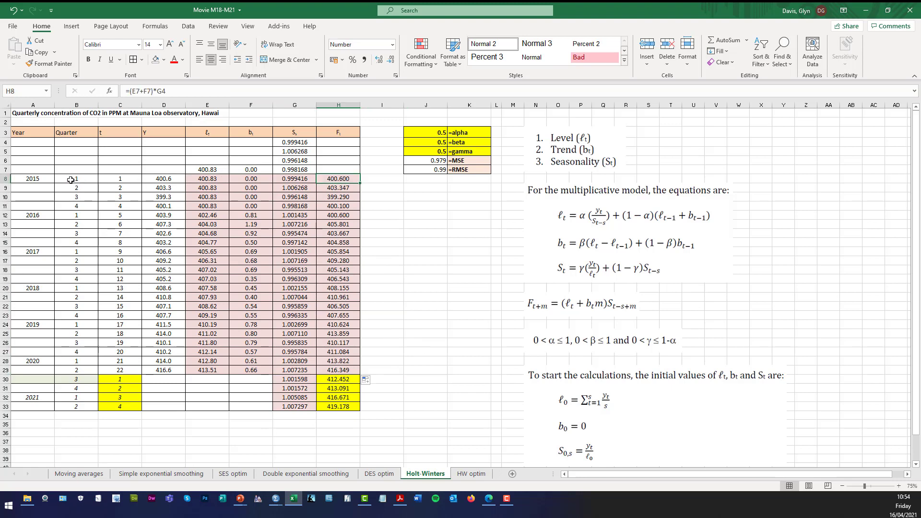
{"action": "left_click", "coordinate": [177, 179]}
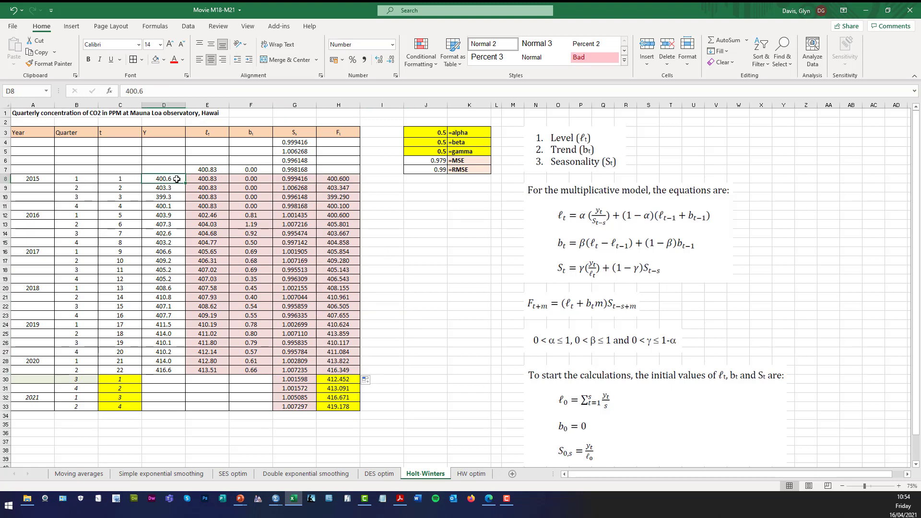
{"action": "left_click", "coordinate": [356, 179]}
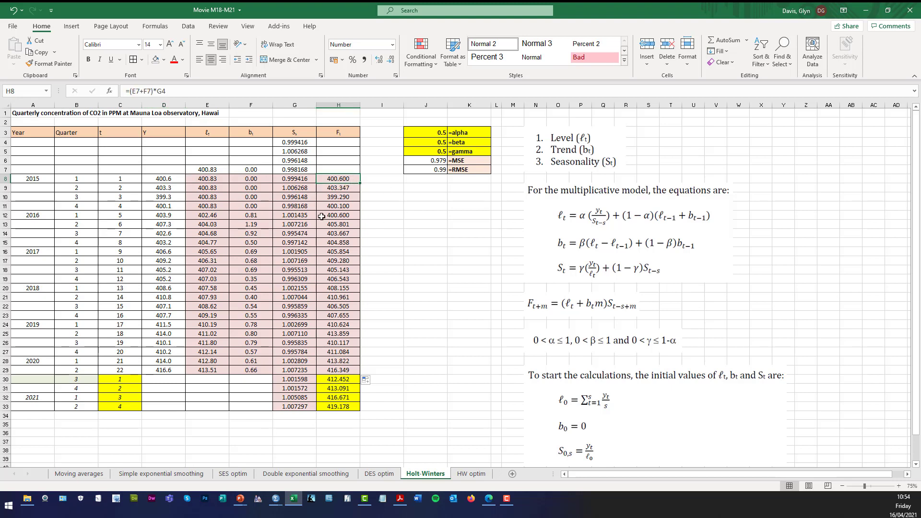
{"action": "left_click", "coordinate": [110, 191]}
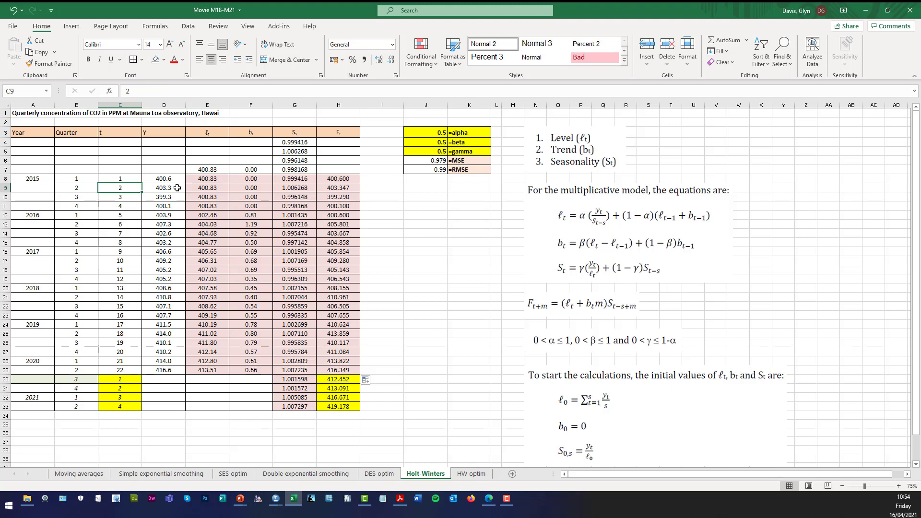
{"action": "left_click", "coordinate": [351, 188]}
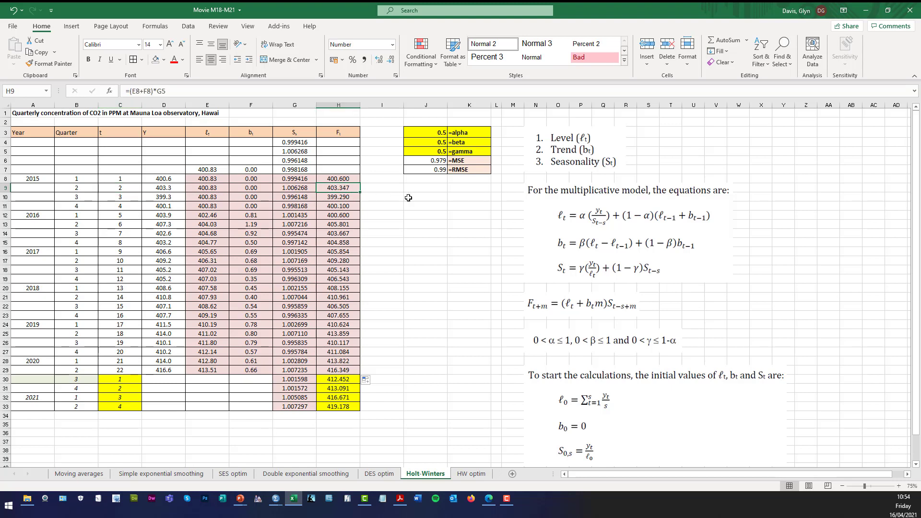
Examine the forecast equation and the steps-ahead numbers in C30:C33 that supply its m term.
{"action": "left_click", "coordinate": [422, 251]}
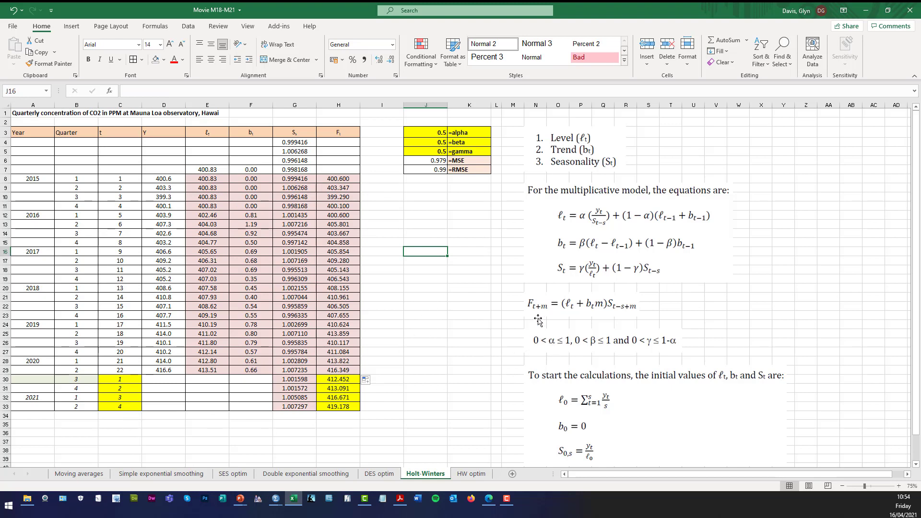
{"action": "left_click_drag", "start_coordinate": [134, 379], "coordinate": [127, 409]}
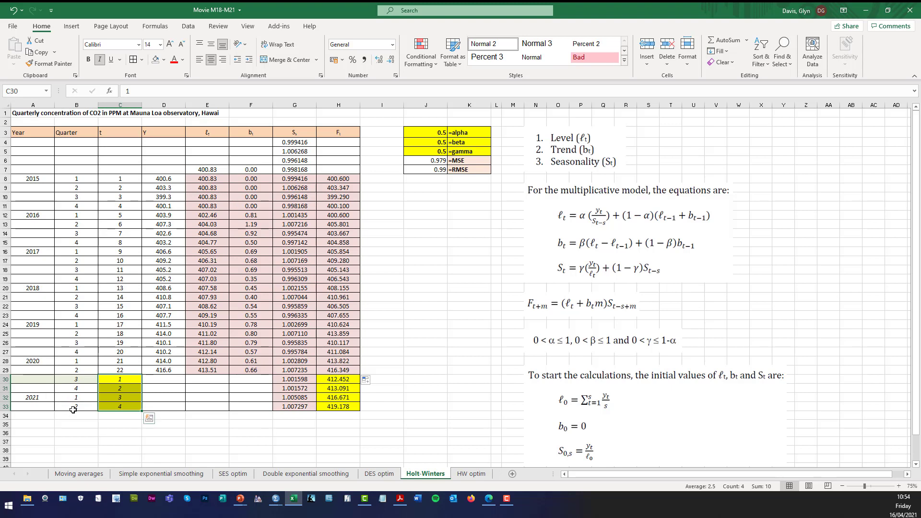
{"action": "left_click_drag", "start_coordinate": [127, 380], "coordinate": [127, 406]}
Try to fill the seasonality formula from G29 down to G33, and undo the fill.
{"action": "left_click", "coordinate": [297, 370]}
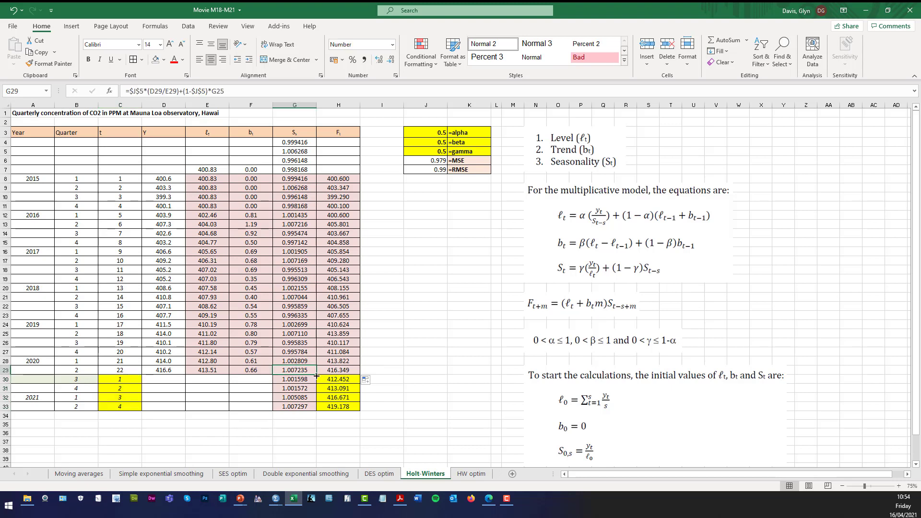
{"action": "left_click_drag", "start_coordinate": [316, 374], "coordinate": [310, 410]}
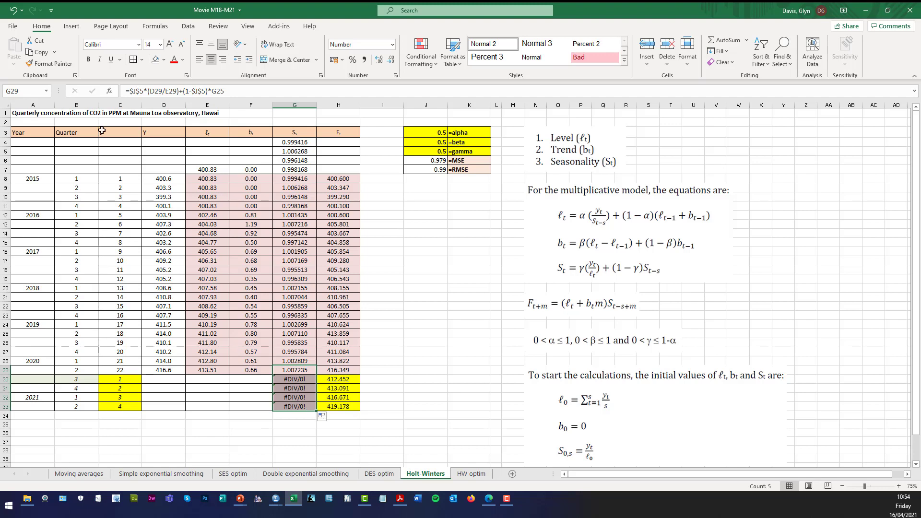
{"action": "left_click", "coordinate": [16, 12]}
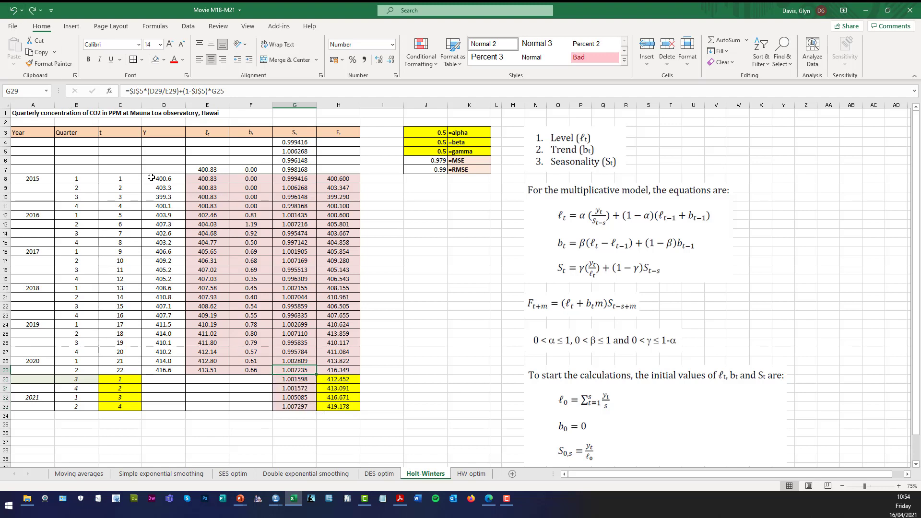
{"action": "left_click", "coordinate": [419, 391]}
Inspect the seasonality formulas in G30:G33 and their fixed references to the last observed value and level.
{"action": "left_click", "coordinate": [295, 380]}
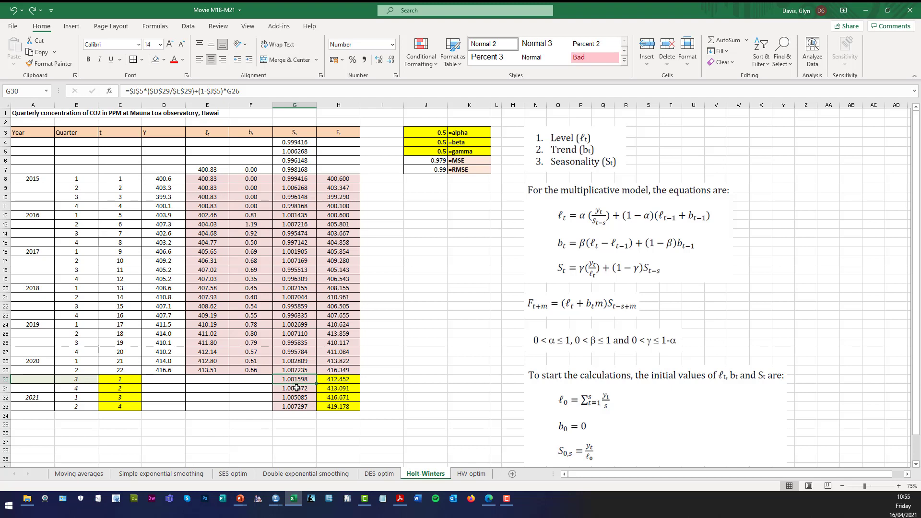
{"action": "left_click", "coordinate": [296, 388]}
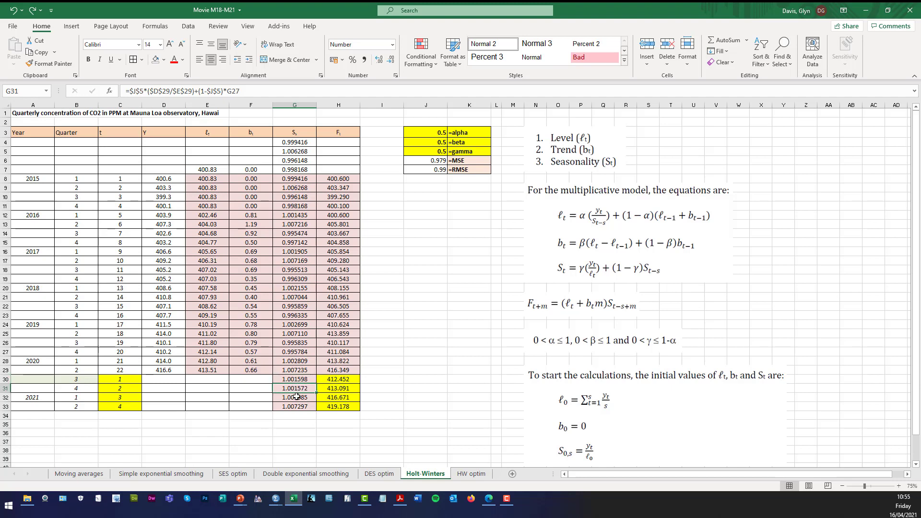
{"action": "left_click", "coordinate": [297, 397]}
{"action": "left_click", "coordinate": [295, 406]}
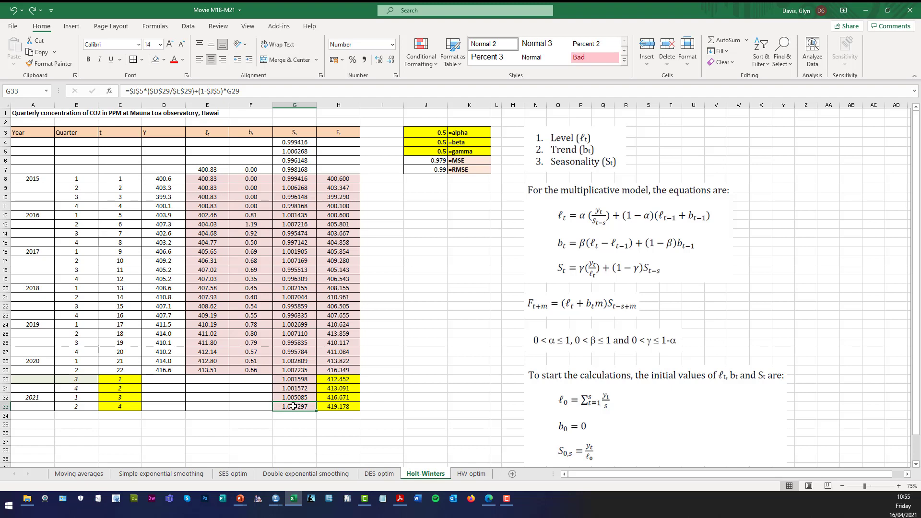
{"action": "left_click", "coordinate": [412, 398]}
Inspect the future forecast formulas in H30:H33 and their references to the last level, trend, steps ahead and seasonal indices.
{"action": "left_click", "coordinate": [357, 381]}
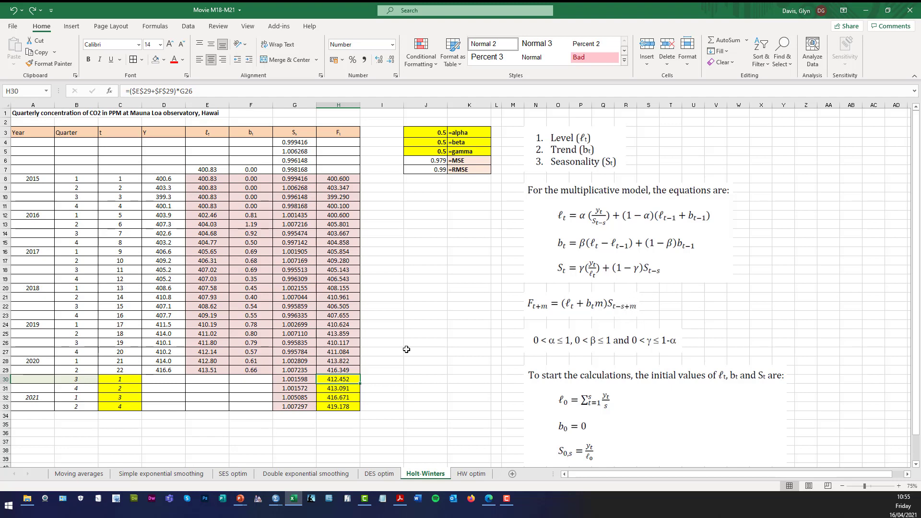
{"action": "left_click", "coordinate": [304, 380]}
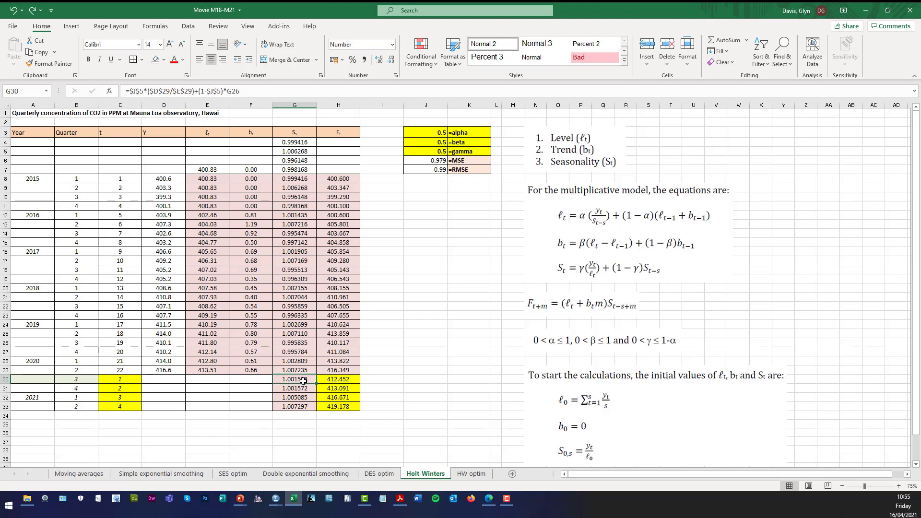
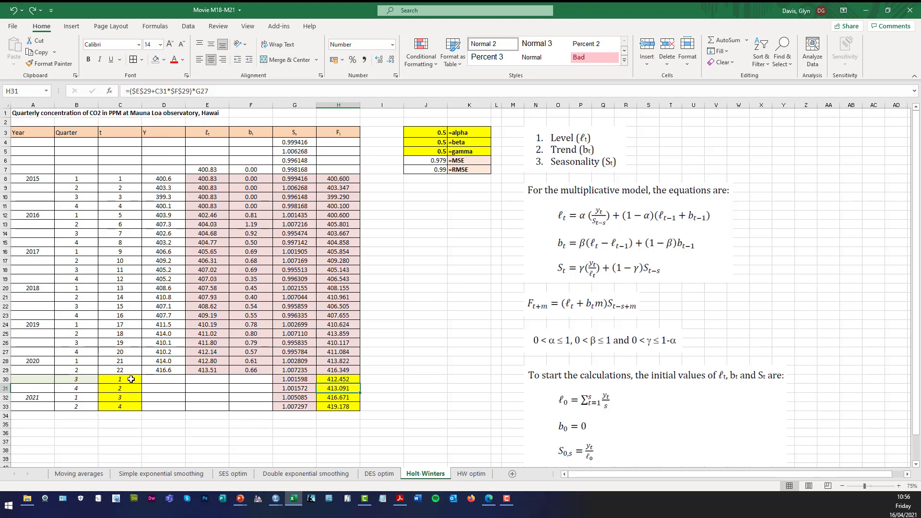
{"action": "left_click", "coordinate": [340, 398]}
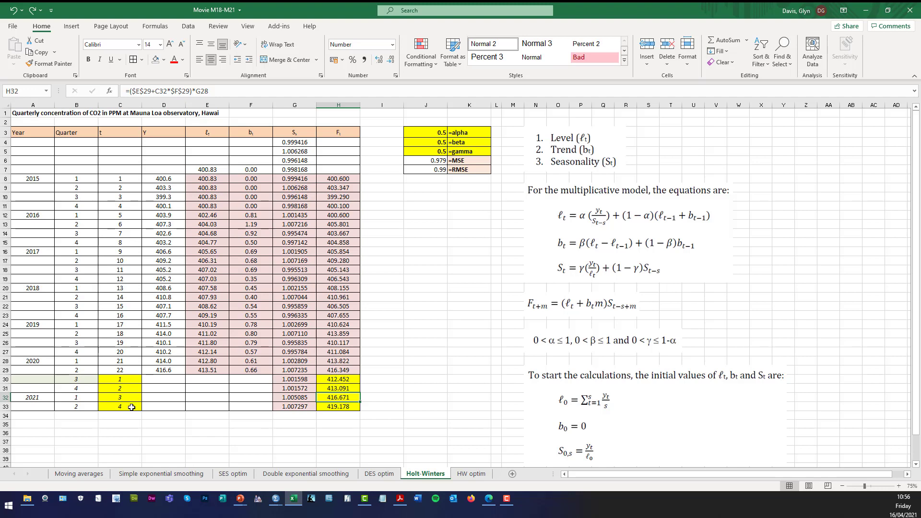
{"action": "left_click", "coordinate": [356, 379]}
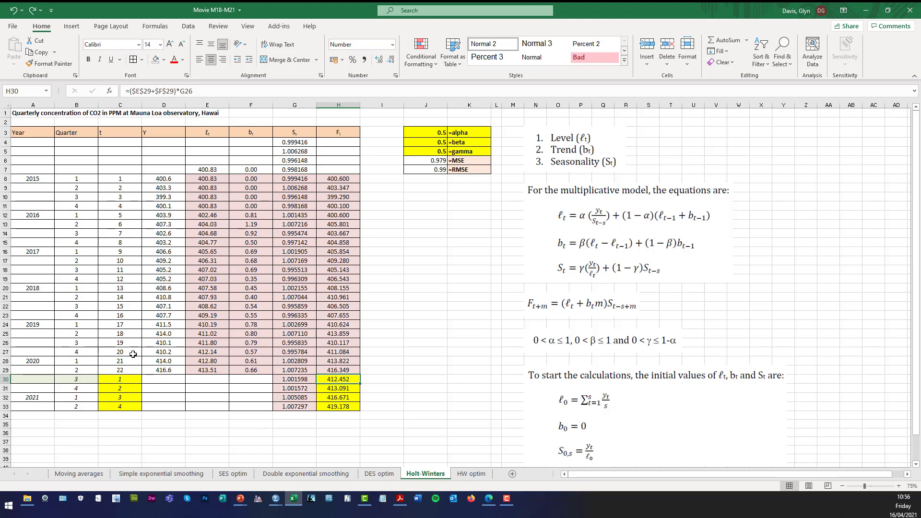
{"action": "left_click", "coordinate": [337, 389]}
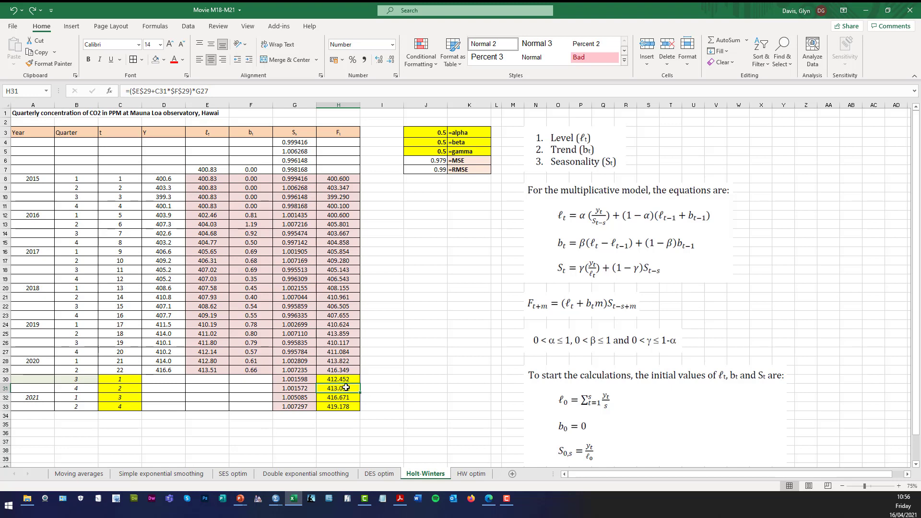
{"action": "left_click", "coordinate": [343, 399]}
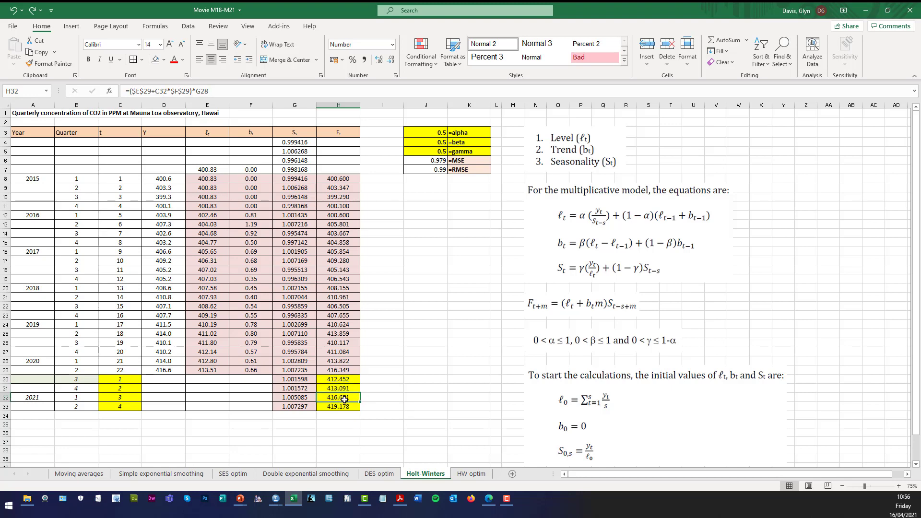
{"action": "left_click", "coordinate": [341, 409]}
{"action": "left_click", "coordinate": [438, 425]}
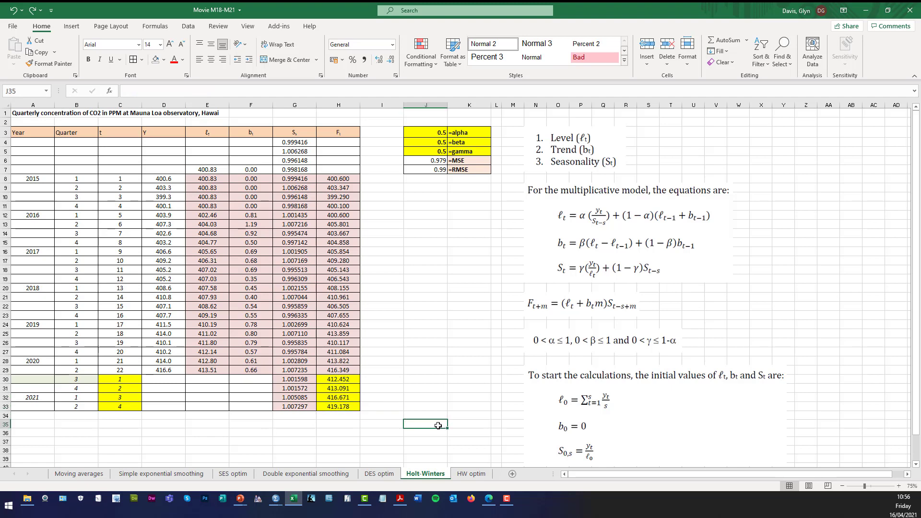
Review the whole forecast column H8:H33 and the block of observed and fitted values in D8:H29.
{"action": "left_click", "coordinate": [346, 179]}
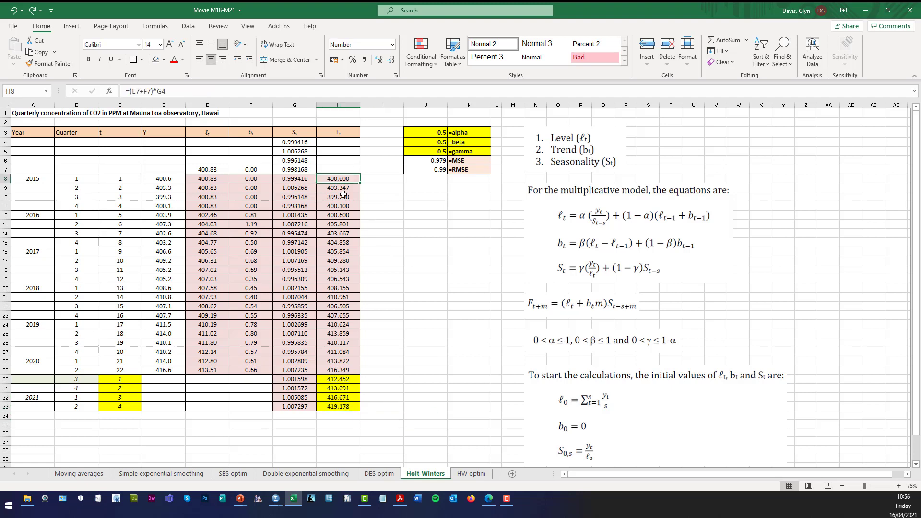
{"action": "left_click", "coordinate": [341, 409], "text": "shift"}
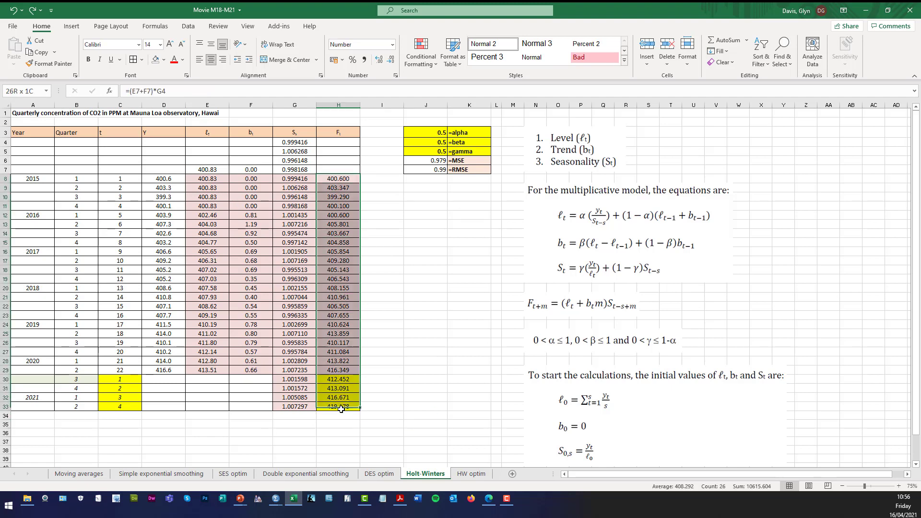
{"action": "left_click", "coordinate": [346, 177]}
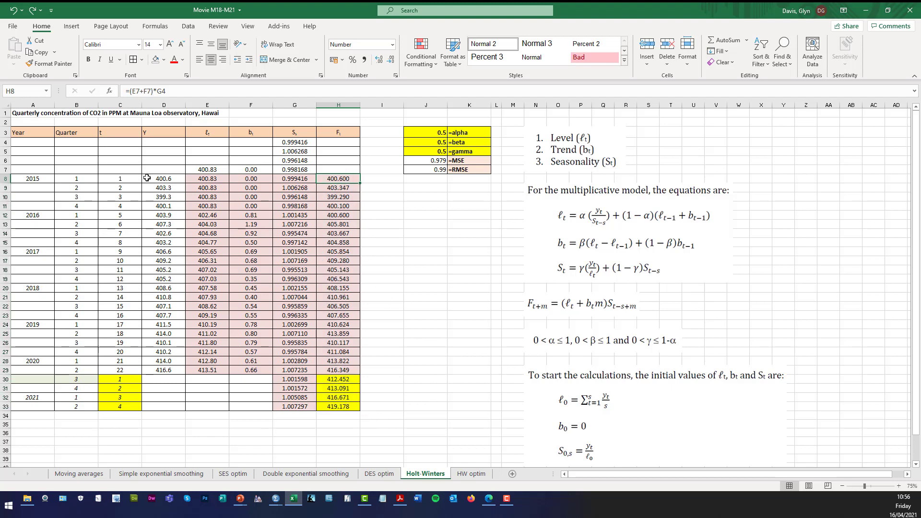
{"action": "left_click", "coordinate": [145, 179]}
{"action": "left_click", "coordinate": [334, 366], "text": "shift"}
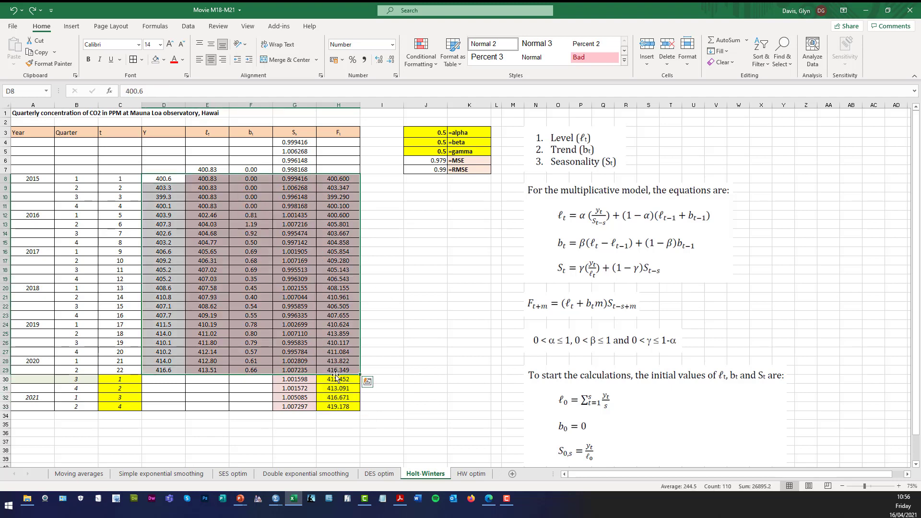
Review the future forecasts in H30:H33 together with the quarter they start from in B30.
{"action": "left_click", "coordinate": [341, 380]}
{"action": "left_click", "coordinate": [347, 407], "text": "shift"}
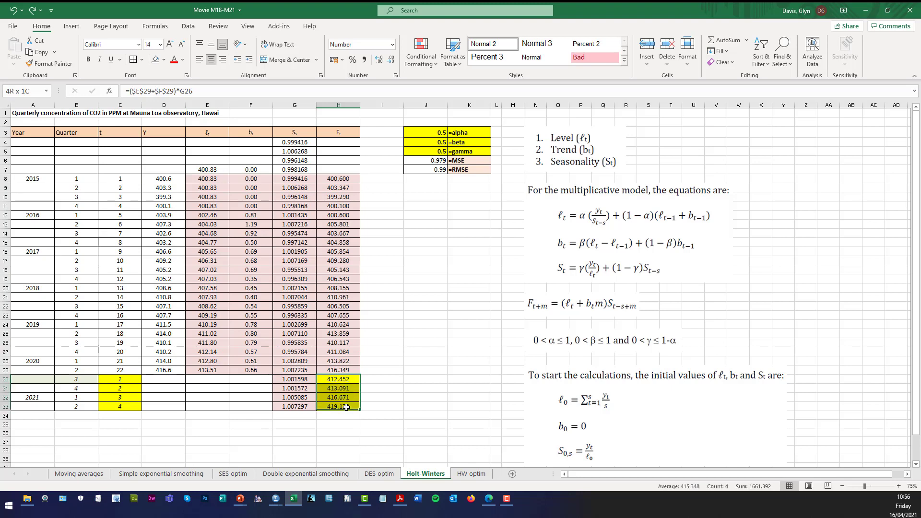
{"action": "left_click", "coordinate": [88, 380]}
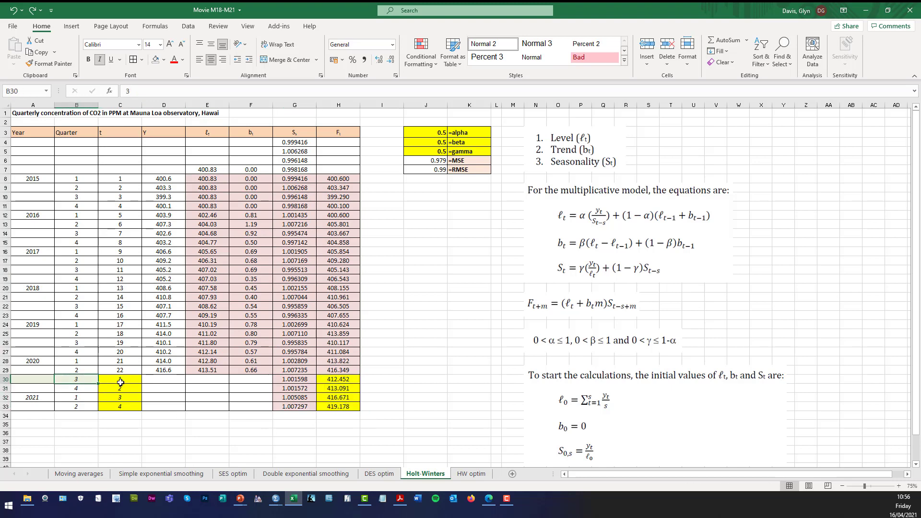
Review the future quarters in B30:B33.
{"action": "left_click", "coordinate": [83, 407], "text": "shift"}
{"action": "left_click", "coordinate": [385, 416]}
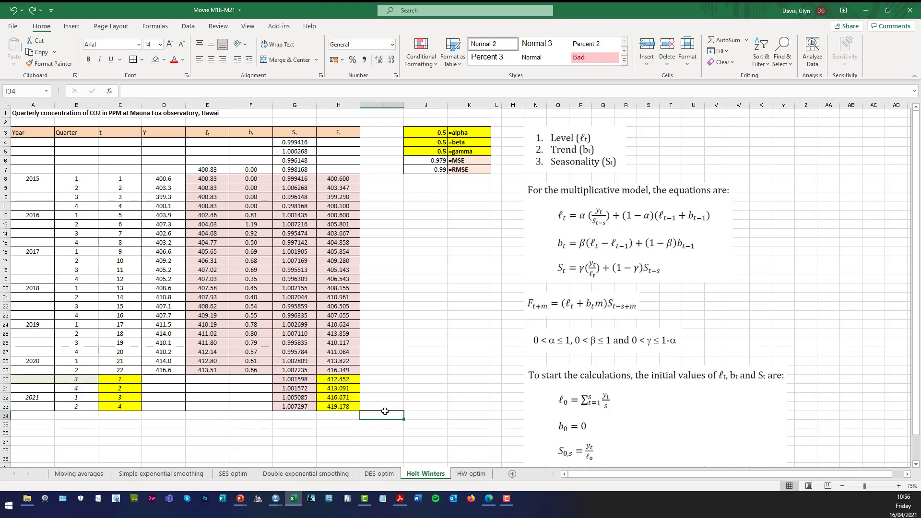
{"action": "left_click", "coordinate": [434, 296]}
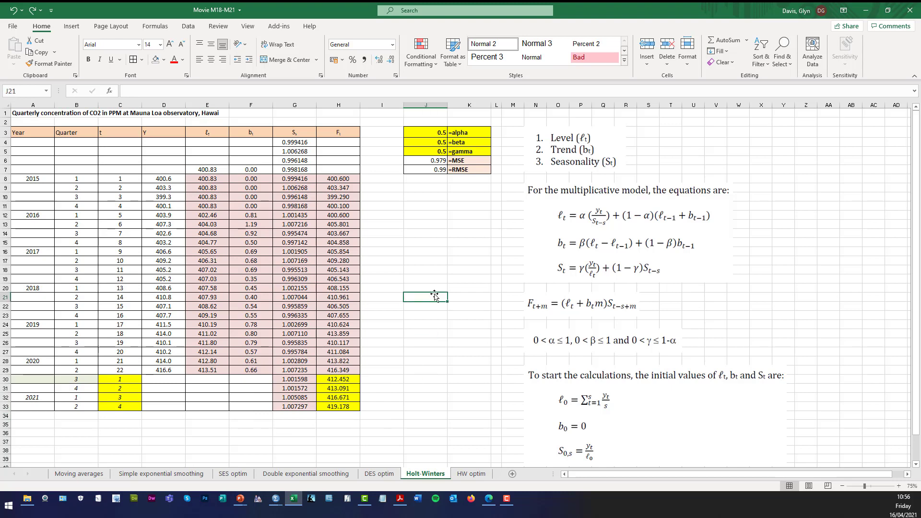
Insert a line chart of the observed values in D8:D33 and enlarge it beside the data table.
{"action": "left_click", "coordinate": [165, 179]}
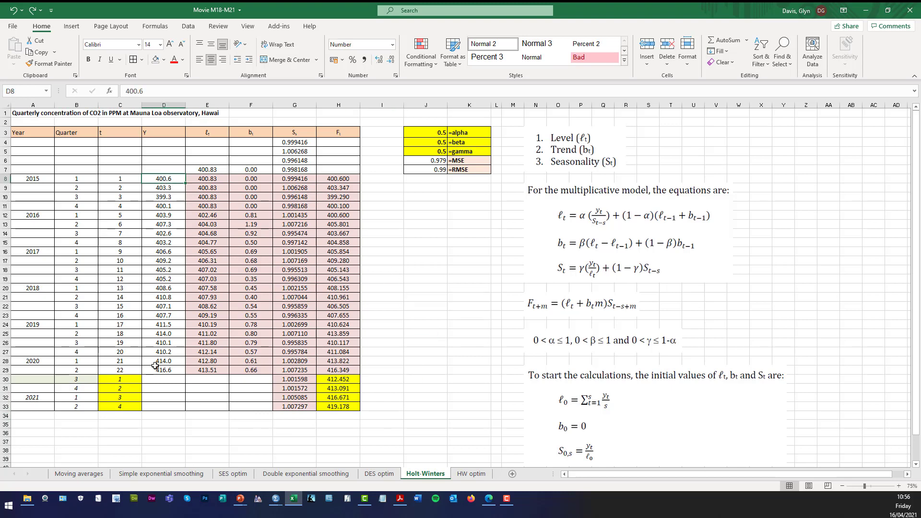
{"action": "left_click", "coordinate": [164, 408], "text": "shift"}
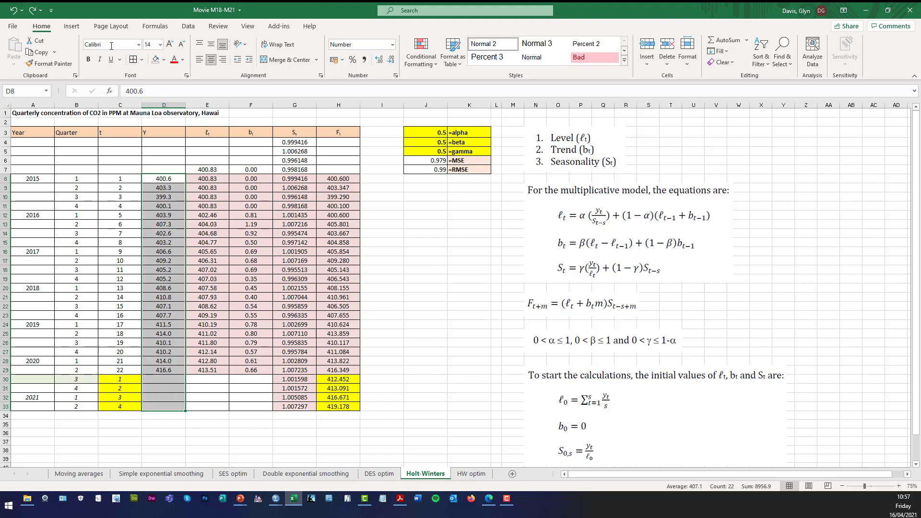
{"action": "left_click", "coordinate": [72, 27]}
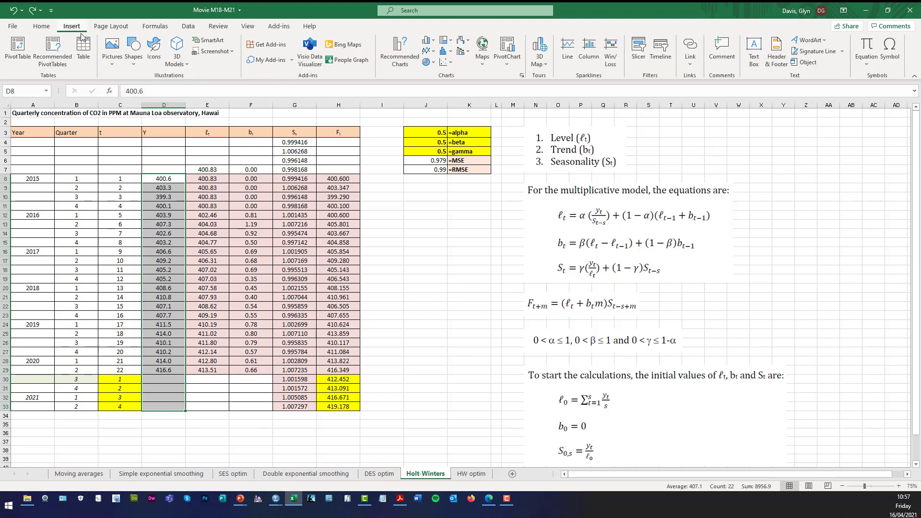
{"action": "left_click", "coordinate": [428, 50]}
{"action": "left_click", "coordinate": [435, 86]}
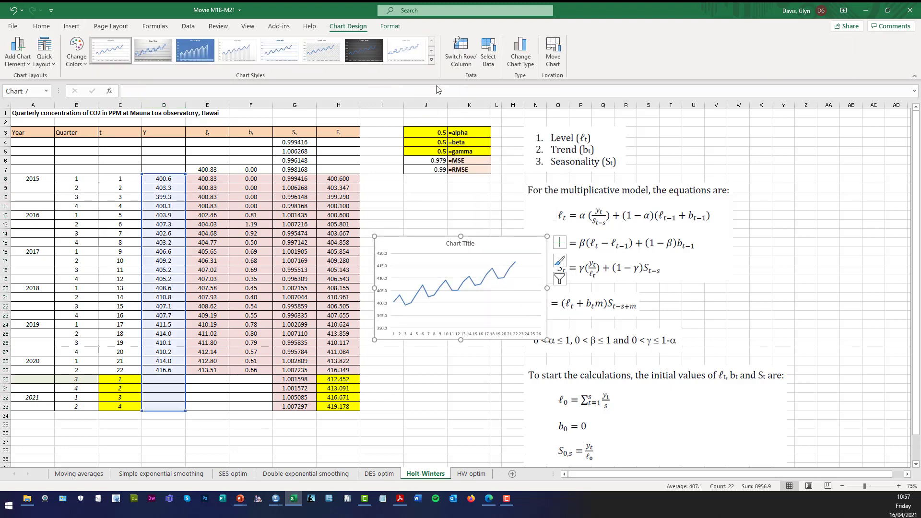
{"action": "left_click_drag", "start_coordinate": [551, 344], "coordinate": [704, 388]}
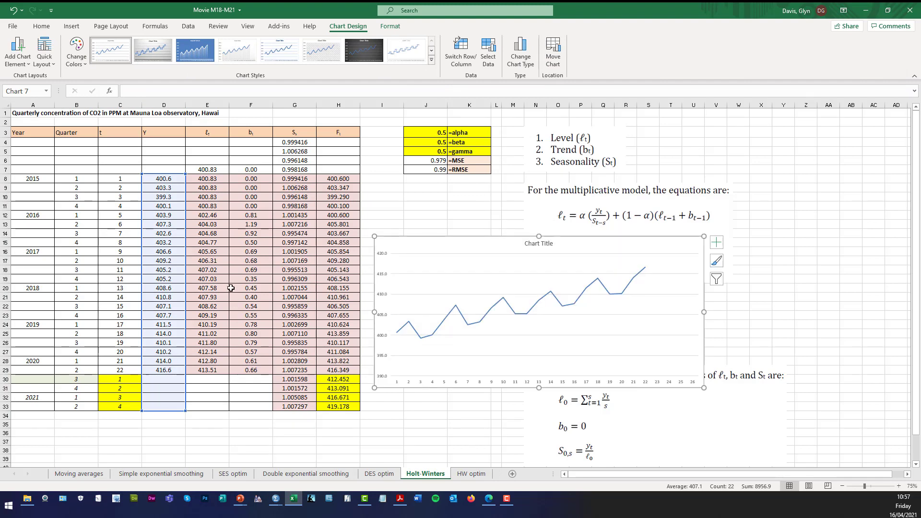
Add the forecast values from H8:H33 to the line chart as a second series.
{"action": "left_click", "coordinate": [324, 181]}
{"action": "left_click", "coordinate": [330, 408], "text": "shift"}
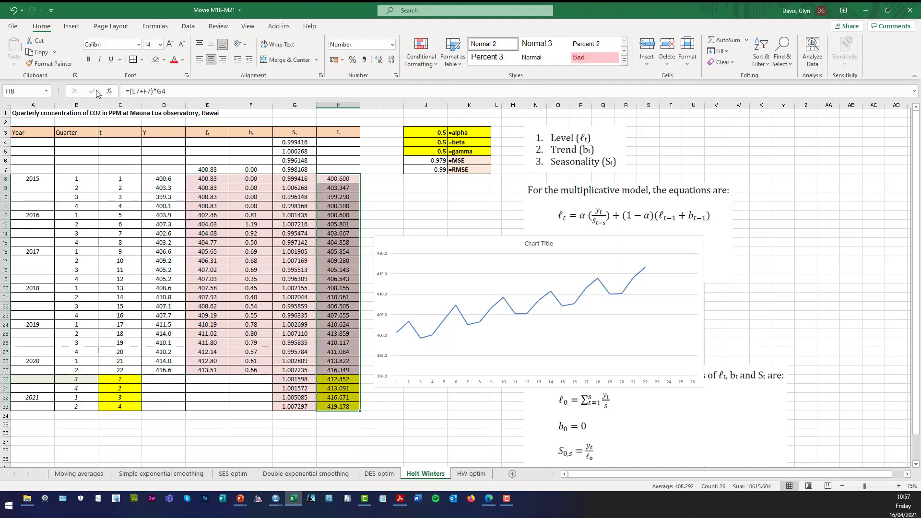
{"action": "right_click", "coordinate": [636, 246]}
{"action": "left_click", "coordinate": [661, 267]}
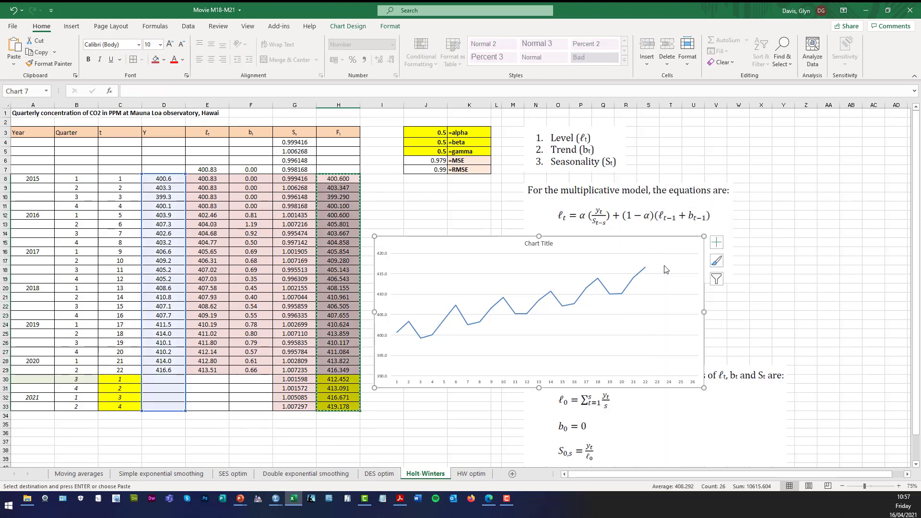
{"action": "left_click", "coordinate": [815, 282]}
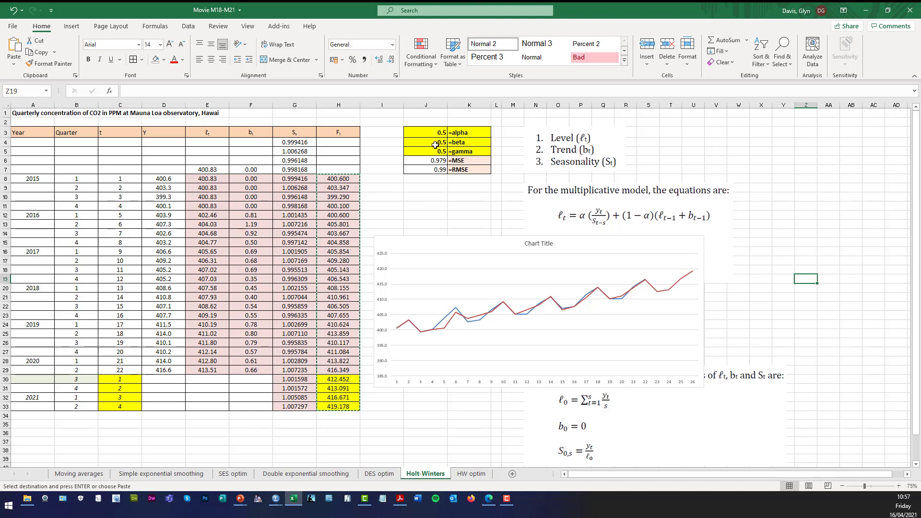
{"action": "left_click", "coordinate": [823, 286]}
On the HW optim sheet, inspect the MSE objective in J6, the smoothing constants in J3:J5 and the Solver constraints.
{"action": "left_click", "coordinate": [476, 475]}
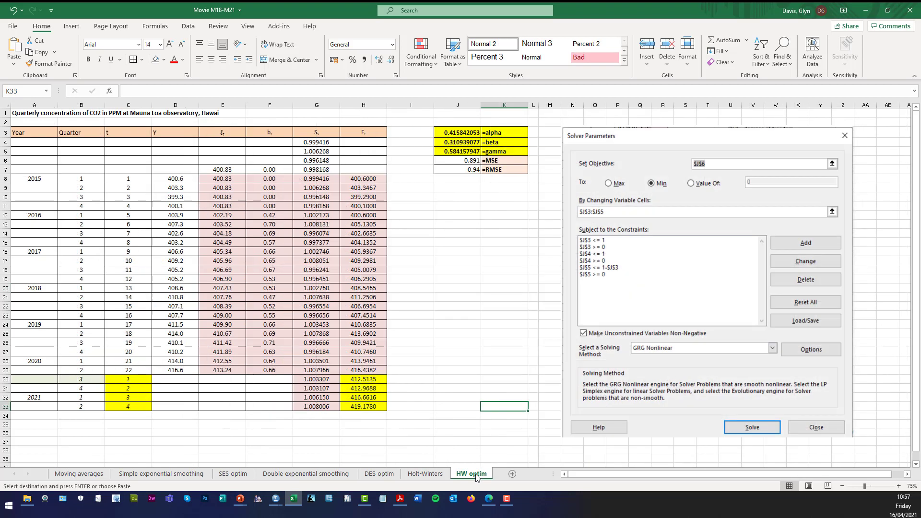
{"action": "left_click", "coordinate": [466, 323]}
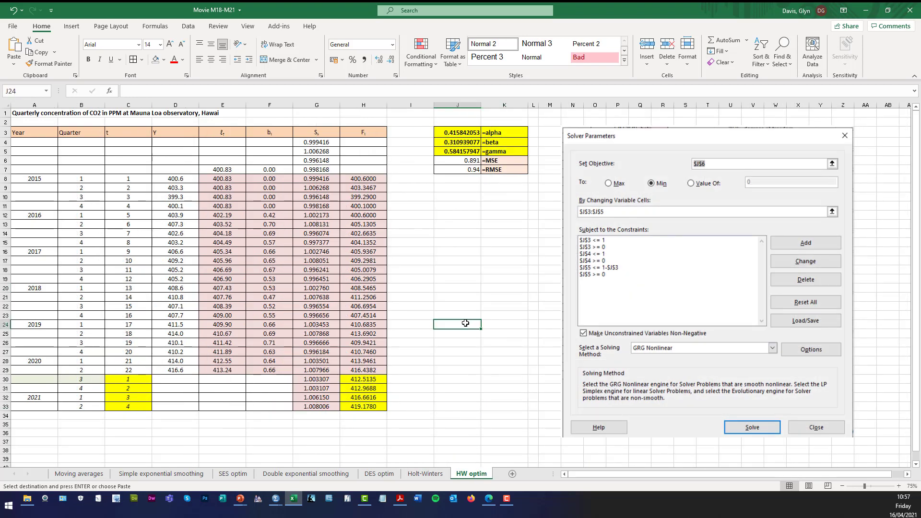
{"action": "left_click", "coordinate": [476, 164]}
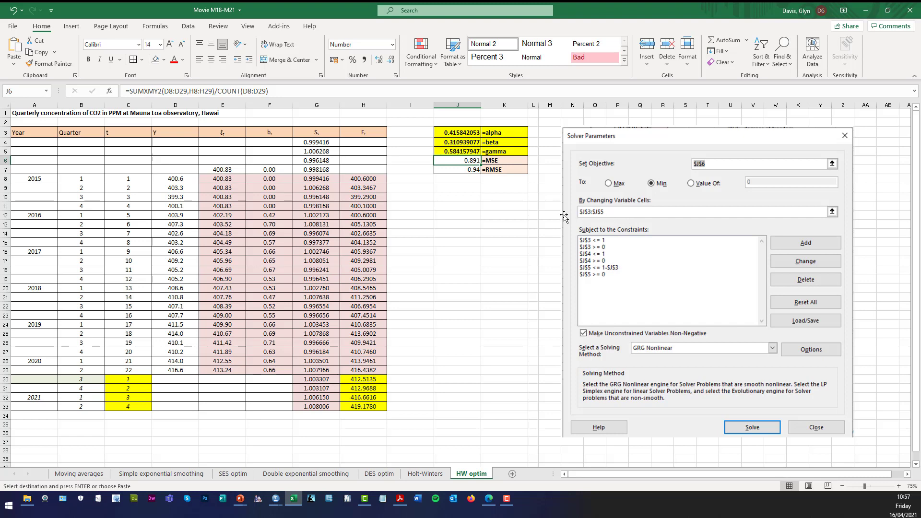
{"action": "left_click_drag", "start_coordinate": [463, 134], "coordinate": [464, 152]}
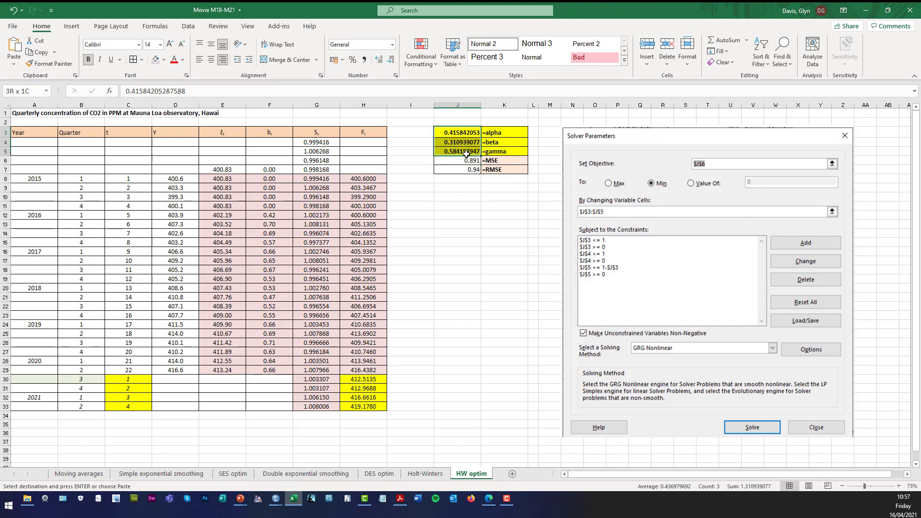
{"action": "left_click", "coordinate": [491, 244]}
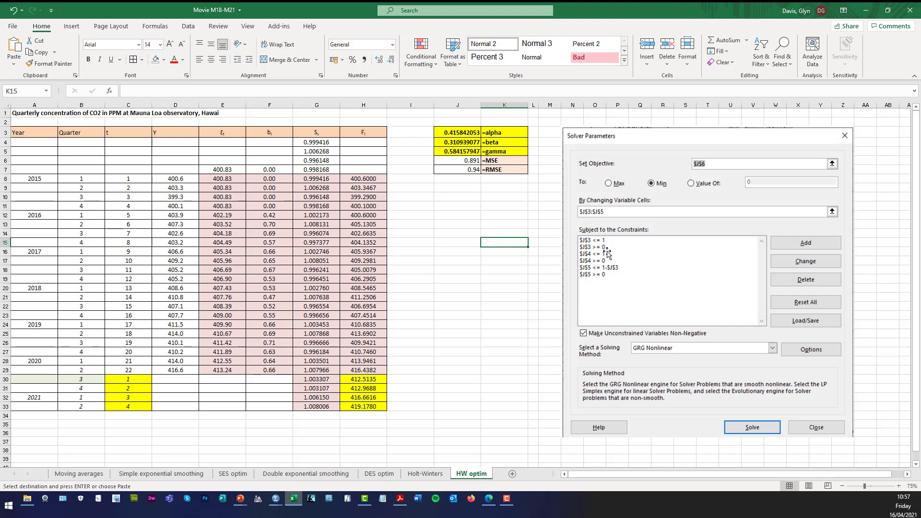
On the Holt-Winters sheet, delete the line chart covering the equations and check the conditions for alpha, beta and gamma.
{"action": "left_click", "coordinate": [438, 474]}
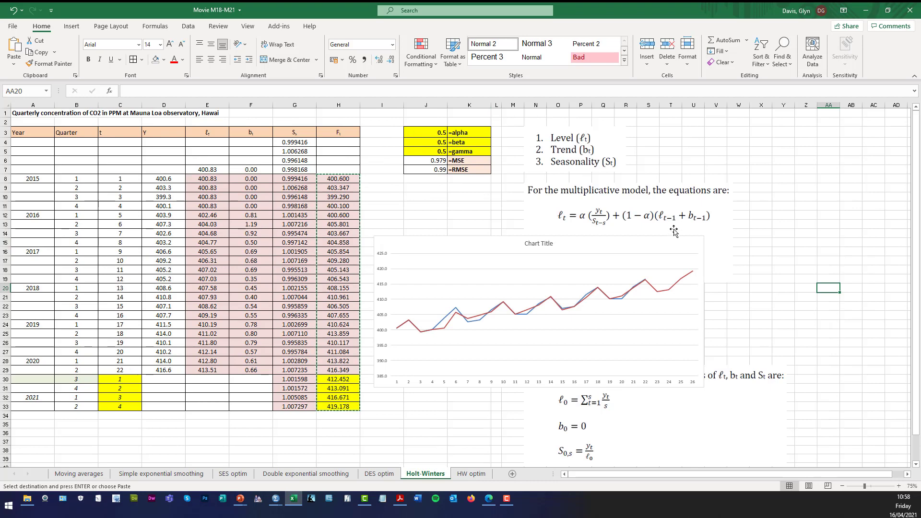
{"action": "left_click", "coordinate": [686, 245]}
{"action": "key", "text": "Delete"}
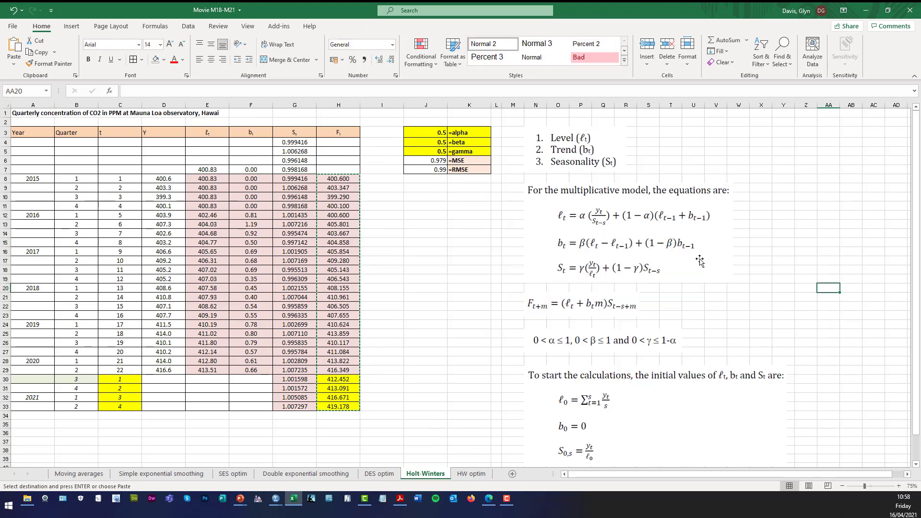
{"action": "scroll", "coordinate": [700, 261], "scroll_direction": "down", "scroll_amount": 3}
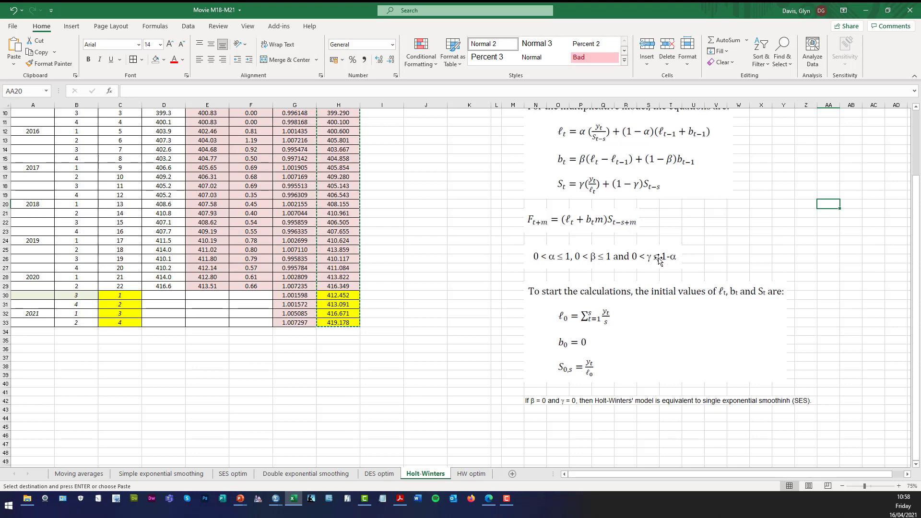
Return to the HW optim sheet and review the optimised forecasts in H8:H33.
{"action": "left_click", "coordinate": [471, 474]}
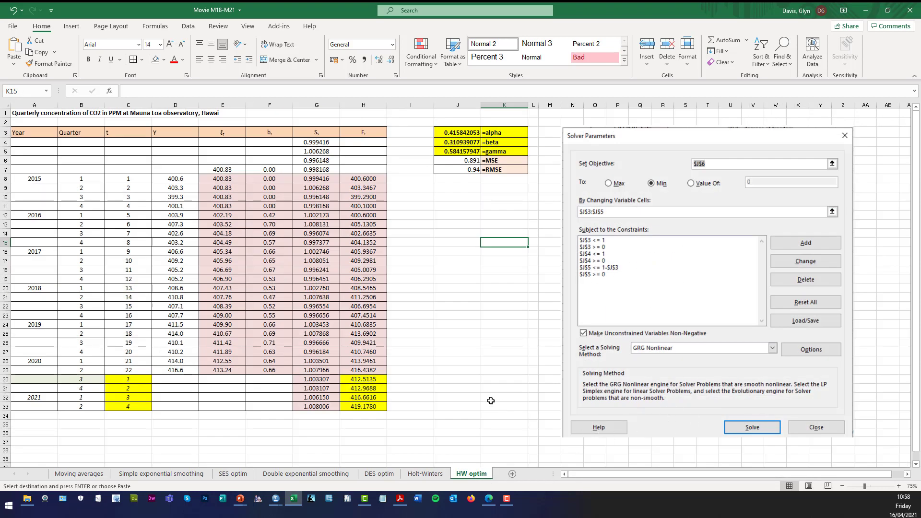
{"action": "left_click", "coordinate": [472, 376]}
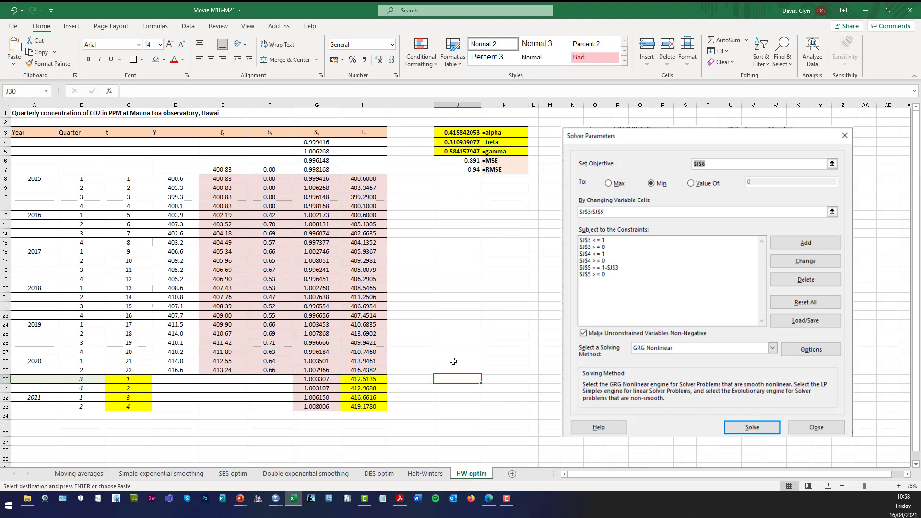
{"action": "left_click", "coordinate": [374, 179]}
{"action": "left_click", "coordinate": [373, 408], "text": "shift"}
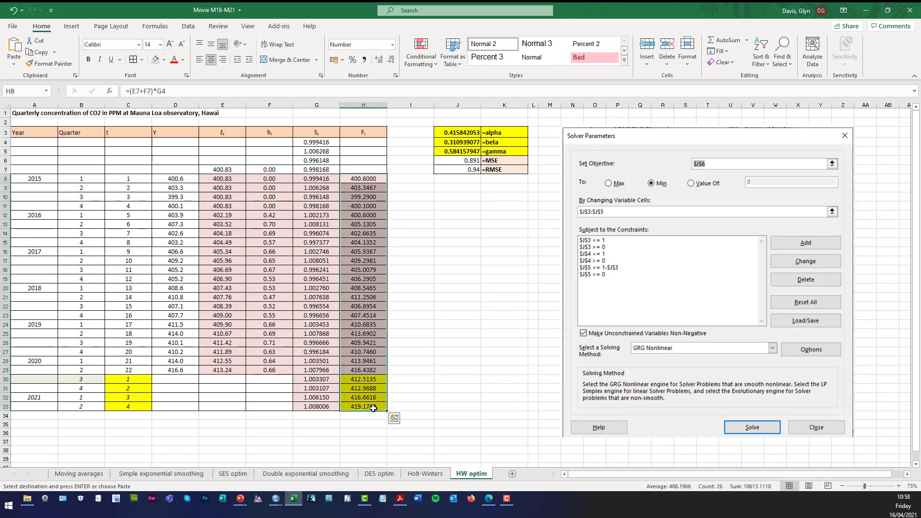
{"action": "left_click", "coordinate": [451, 411]}
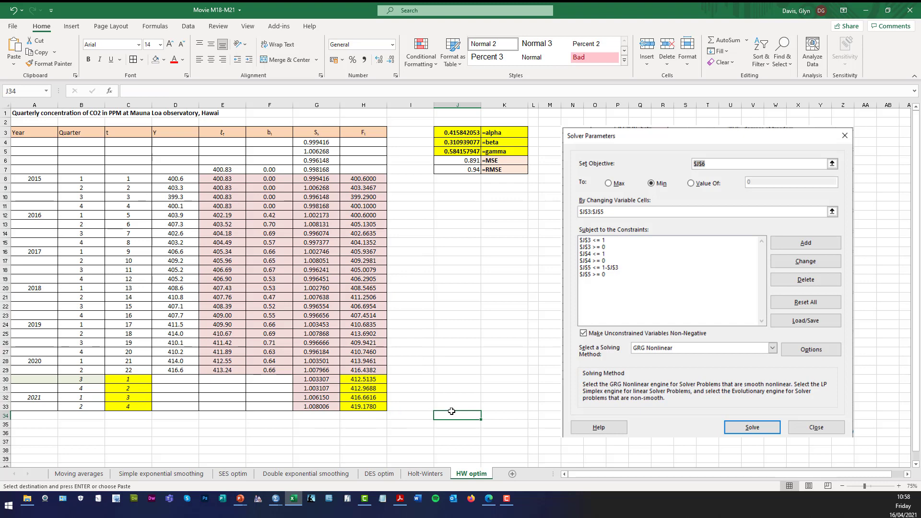
Compare the observed value in D8 with the forecast in H8 for quarter 1 of 2015.
{"action": "left_click", "coordinate": [173, 178]}
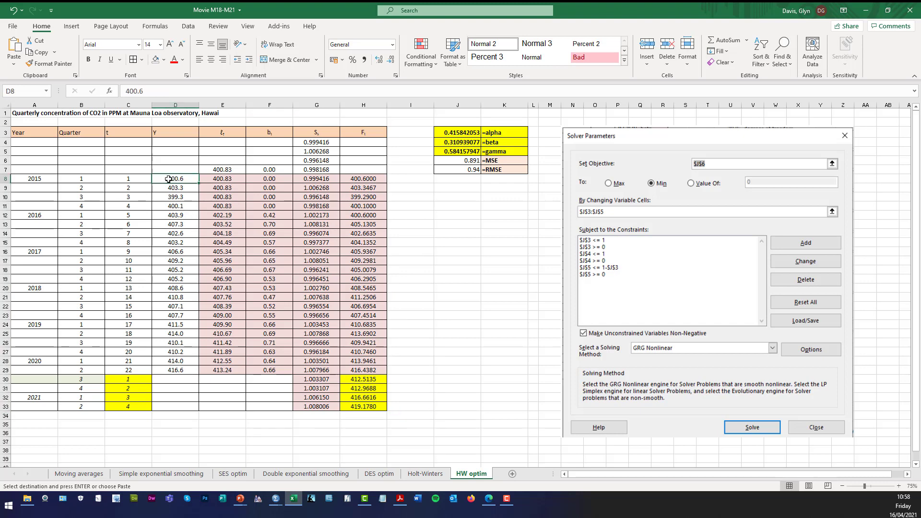
{"action": "left_click", "coordinate": [50, 179]}
{"action": "left_click", "coordinate": [77, 177]}
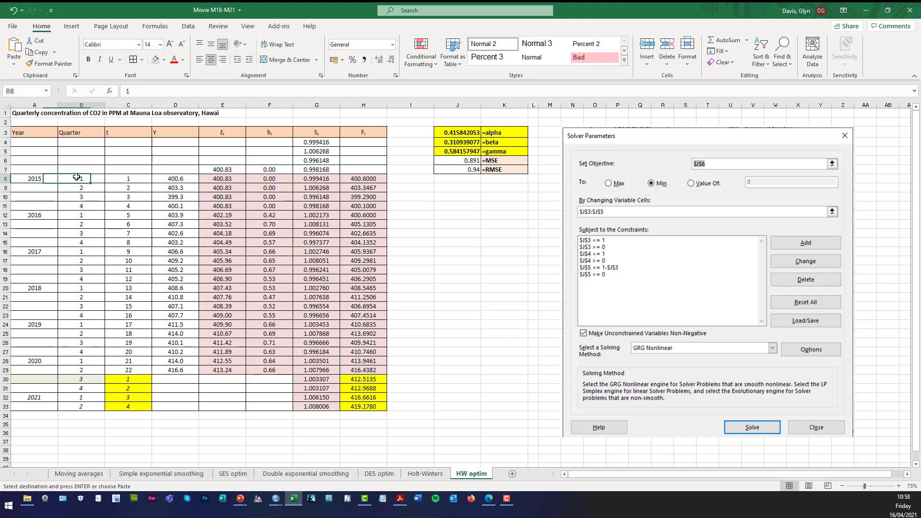
{"action": "left_click", "coordinate": [174, 179]}
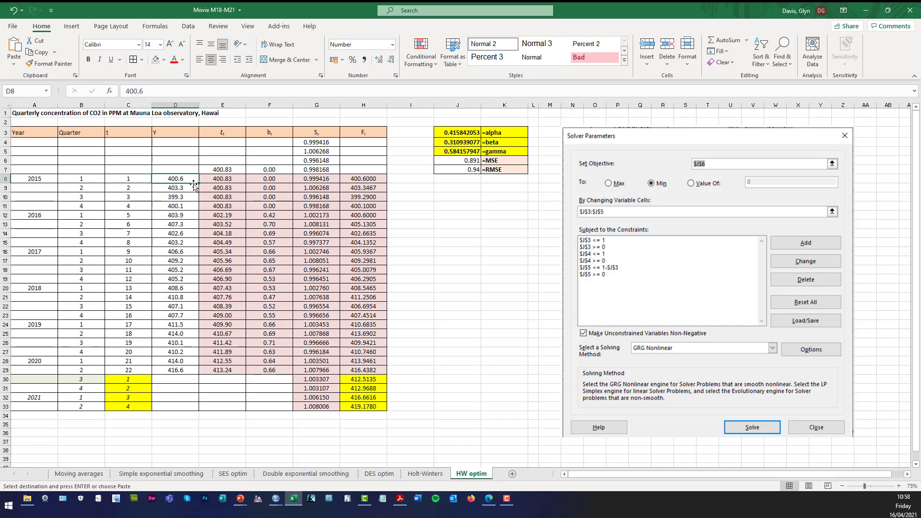
{"action": "left_click", "coordinate": [368, 178]}
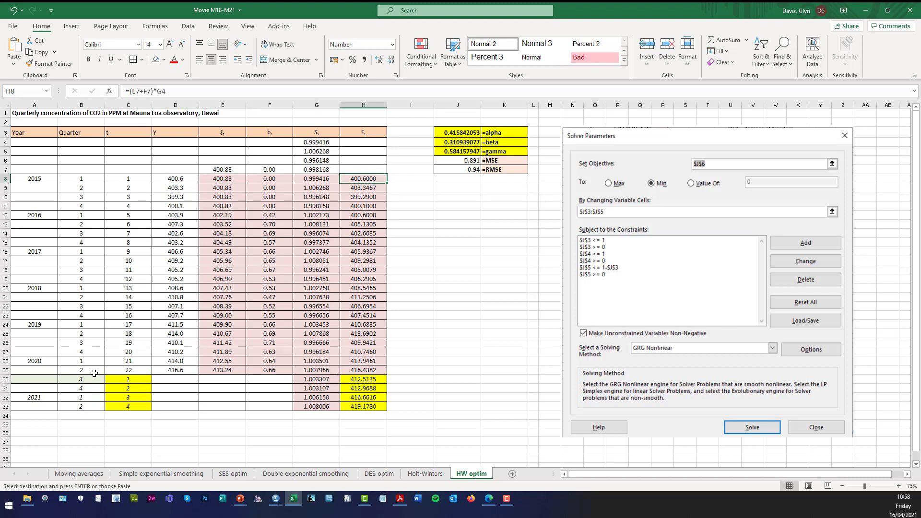
Compare the observed value in D29 with the forecast in H29 for quarter 2 of 2020.
{"action": "left_click", "coordinate": [54, 360]}
{"action": "left_click", "coordinate": [94, 366]}
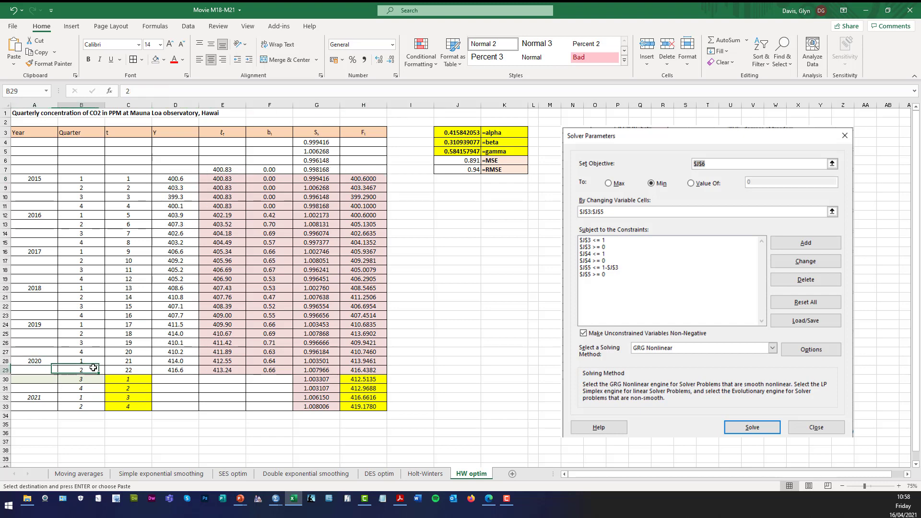
{"action": "left_click", "coordinate": [184, 372]}
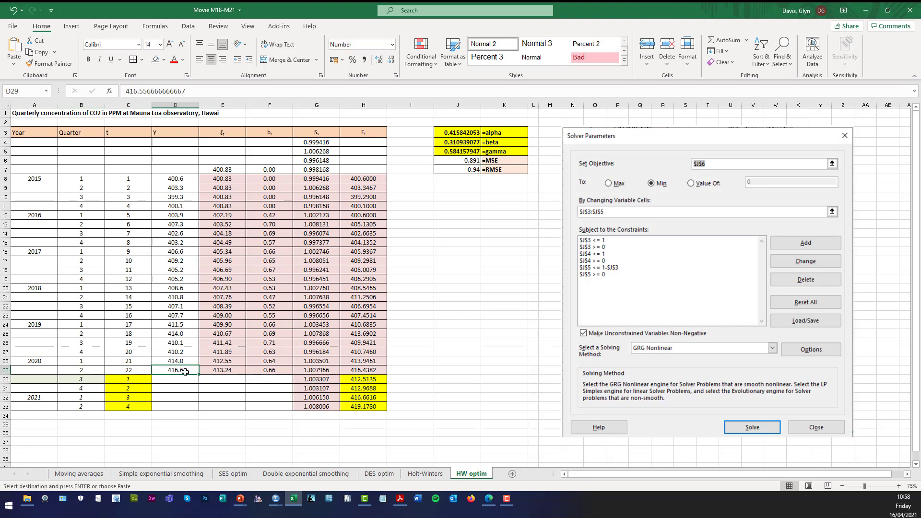
{"action": "left_click", "coordinate": [427, 394]}
{"action": "left_click", "coordinate": [373, 371]}
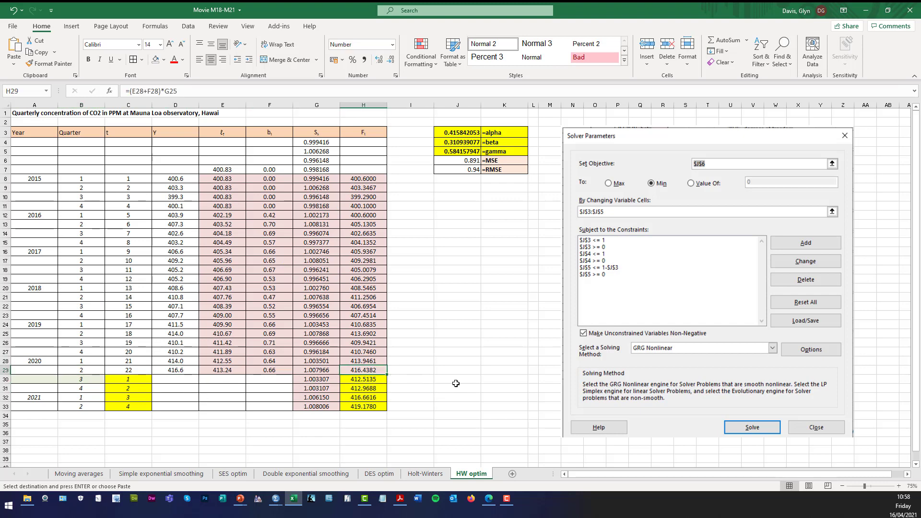
Inspect the four future forecast formulas in H30:H33 against their quarters and the steps ahead in C31:C33.
{"action": "left_click", "coordinate": [95, 379]}
{"action": "left_click", "coordinate": [368, 382]}
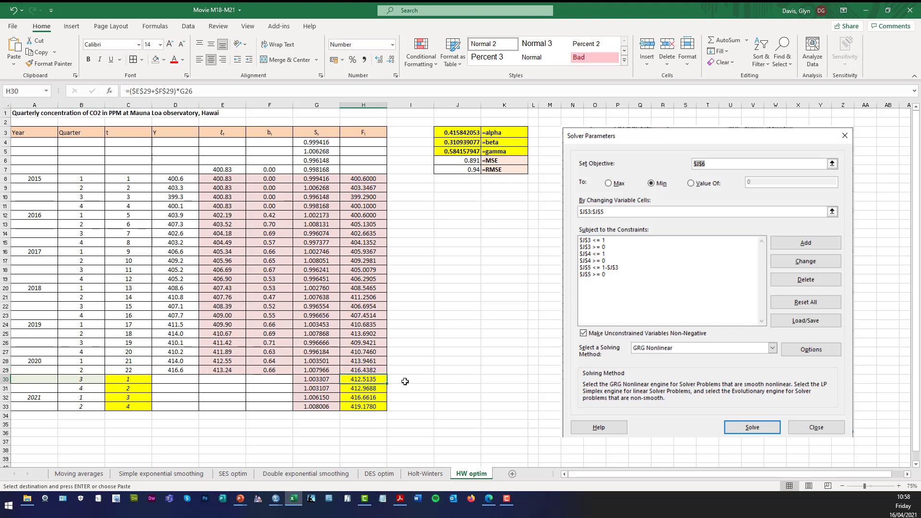
{"action": "left_click", "coordinate": [139, 393]}
{"action": "left_click", "coordinate": [381, 388]}
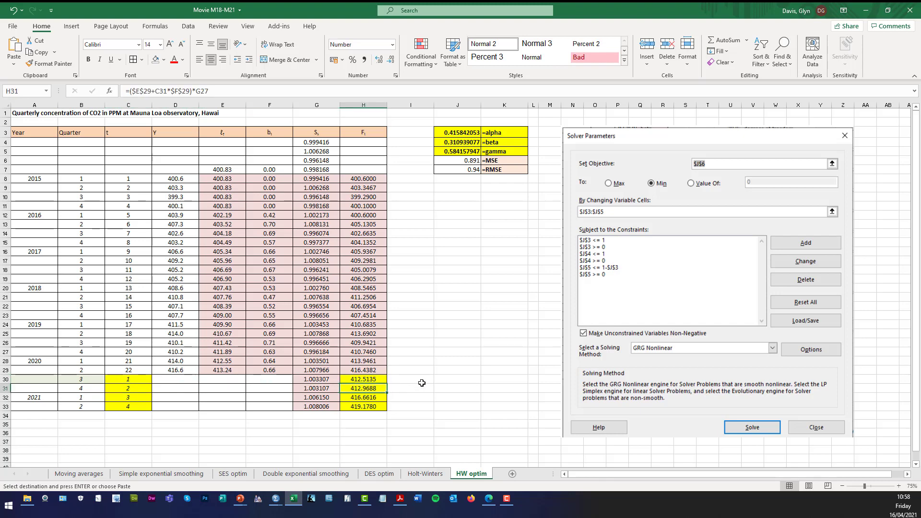
{"action": "left_click", "coordinate": [138, 398]}
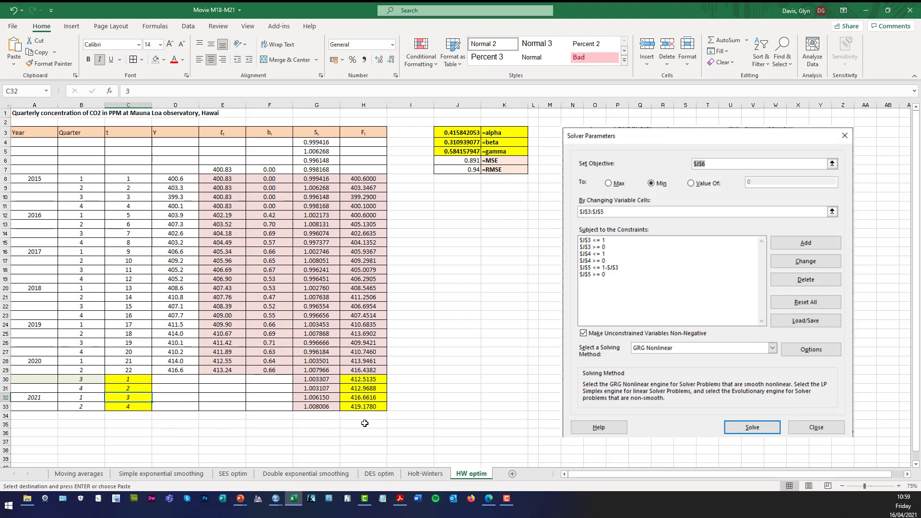
{"action": "left_click", "coordinate": [367, 398]}
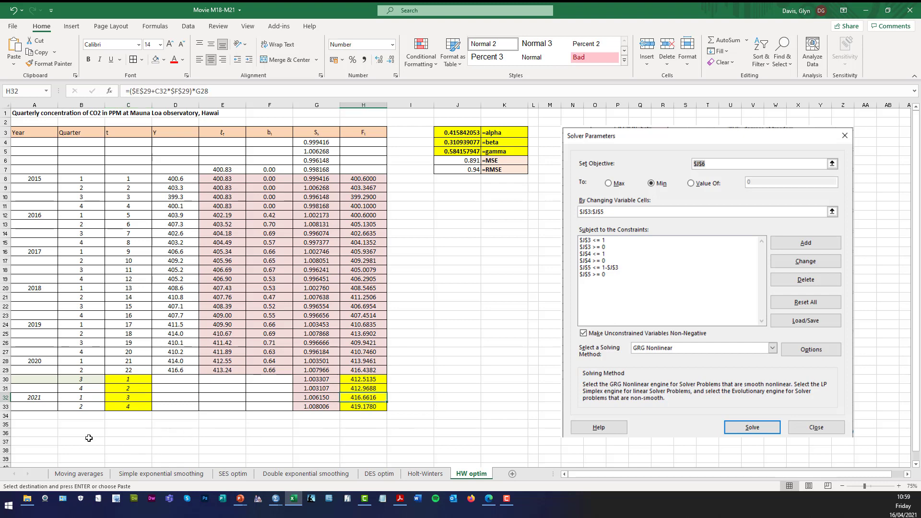
{"action": "left_click", "coordinate": [128, 407]}
{"action": "left_click", "coordinate": [372, 409]}
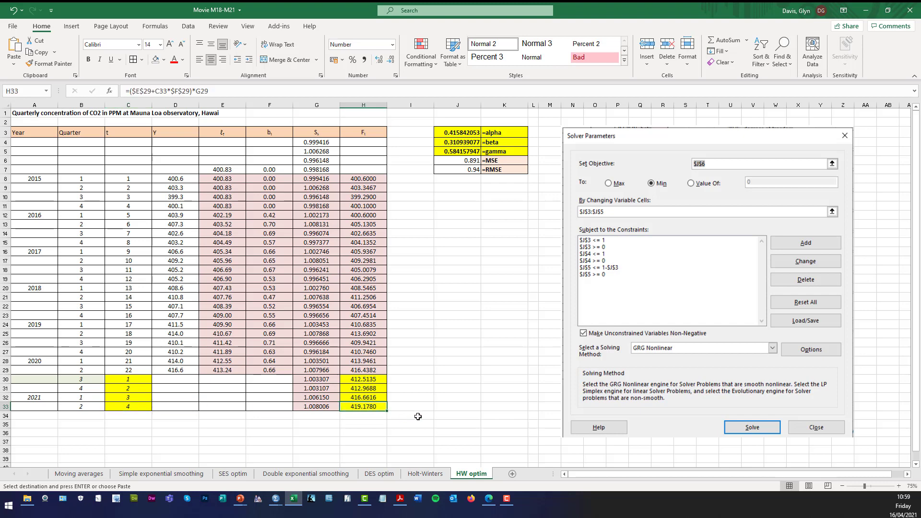